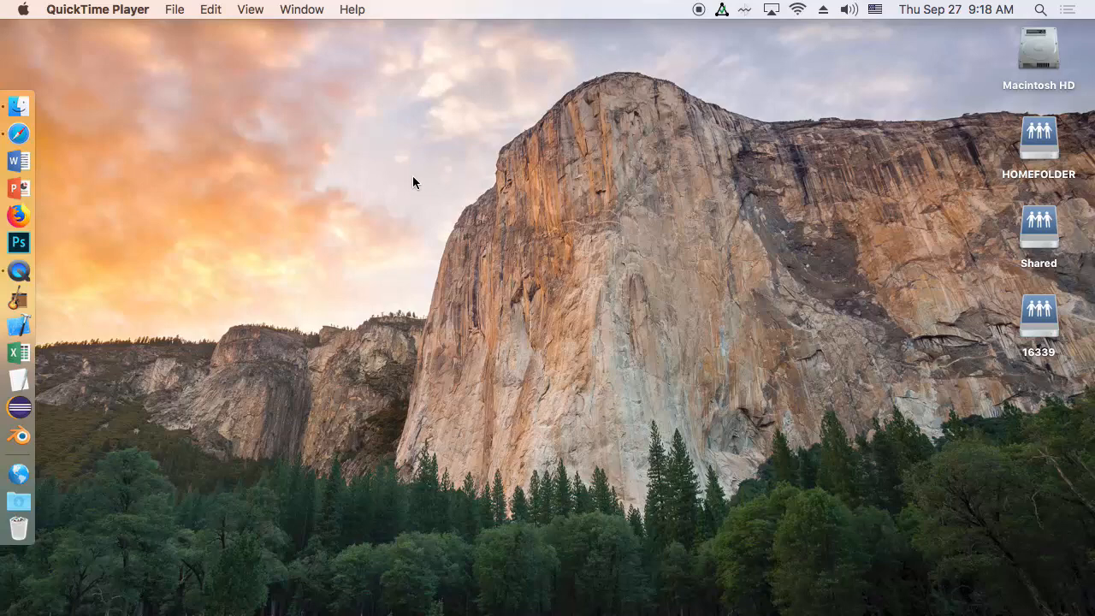
Open Microsoft Word and create a blank document
left_click(19, 160)
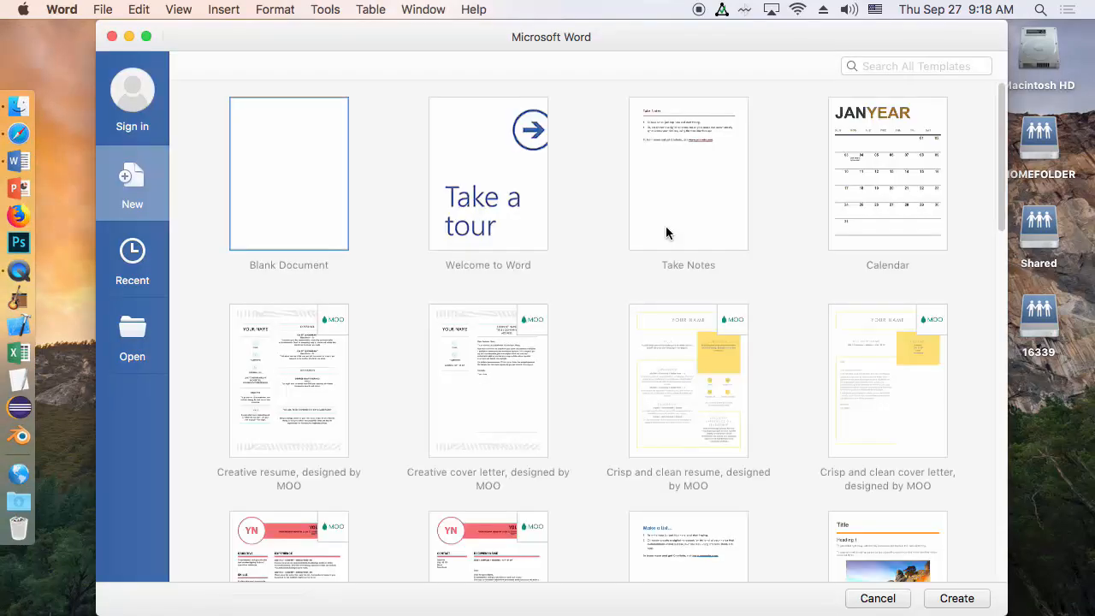
left_click(959, 599)
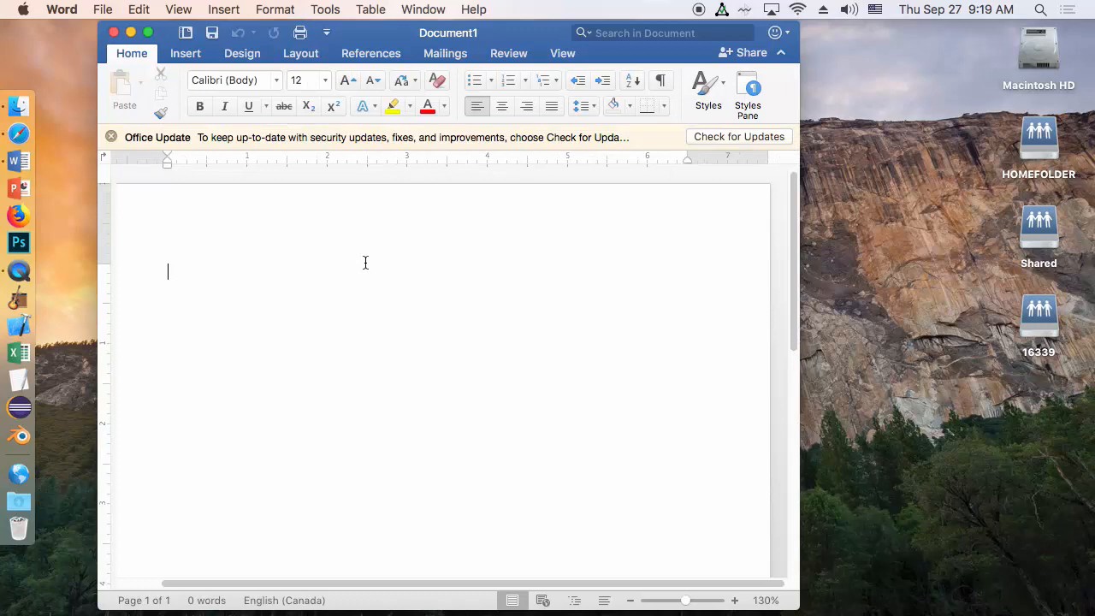
Write "This is an example of how to use Microsoft Word. You will just type in your sentences to form a paragraph."
type("This is an example")
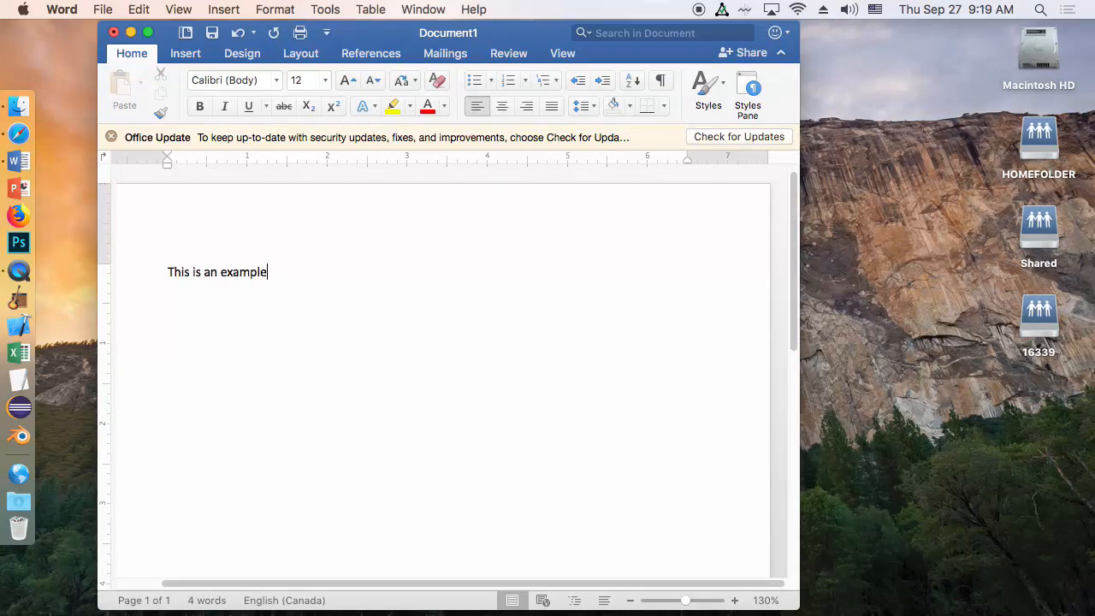
type(" of how to use Microsof")
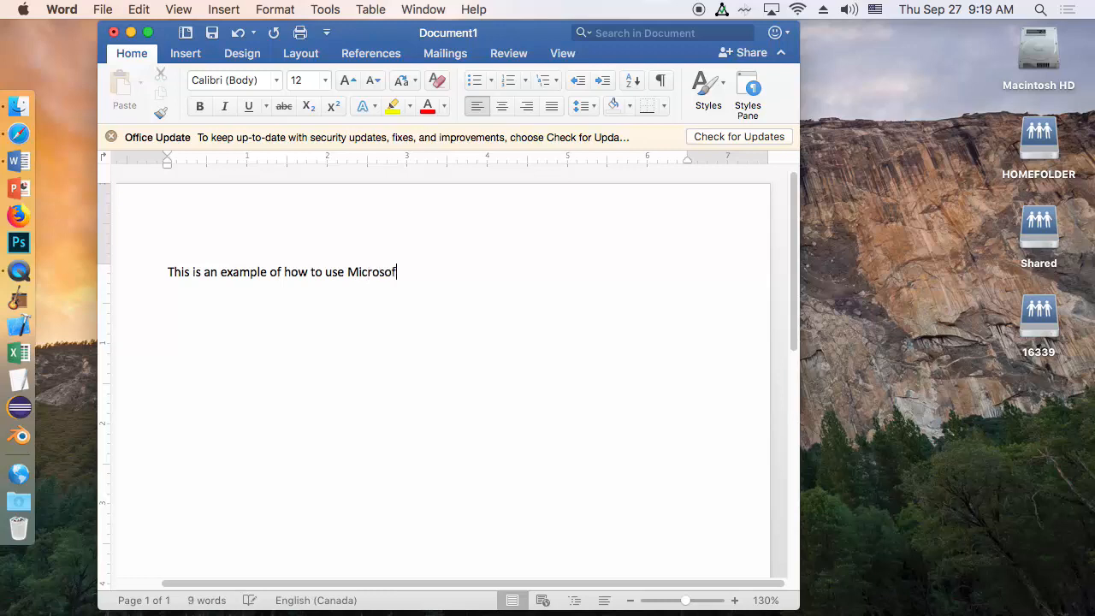
type("t Word.  You will ")
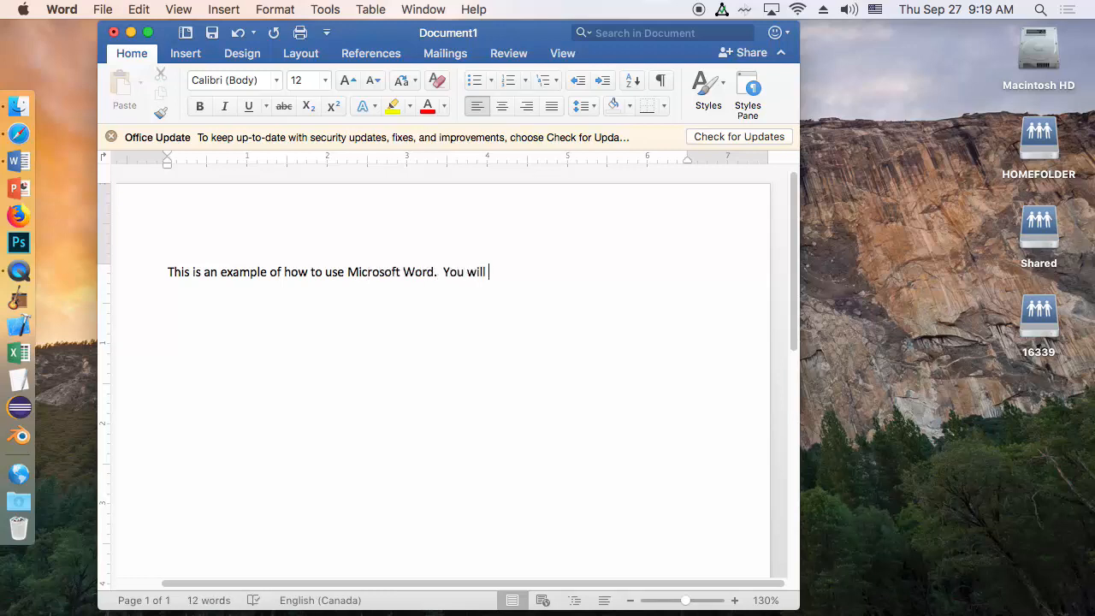
type("just type in your sentences to for")
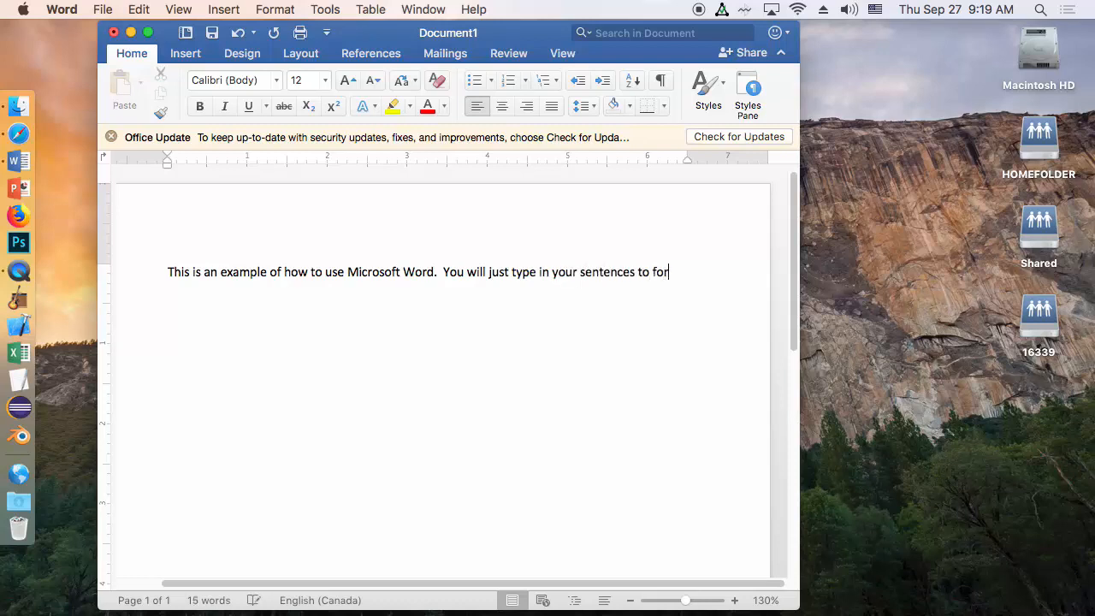
type("m a paragraph.")
Continue the paragraph with "Let Microsoft Word adjust your end of lines, do not press “return” unless it is actually the end of your paragraph."
type("Let Microsoft ")
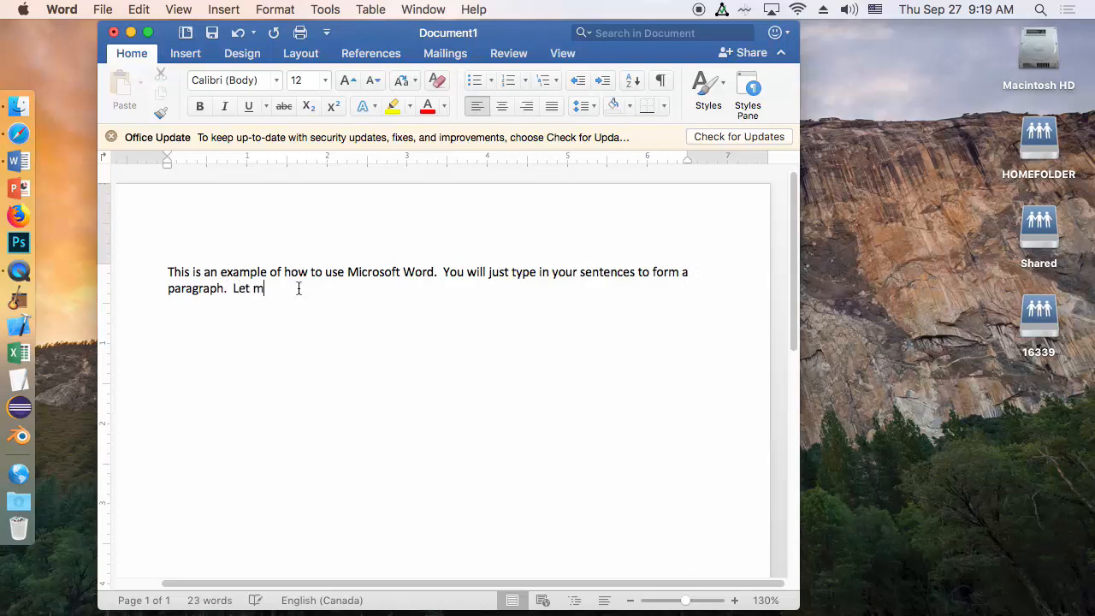
type("Word adju")
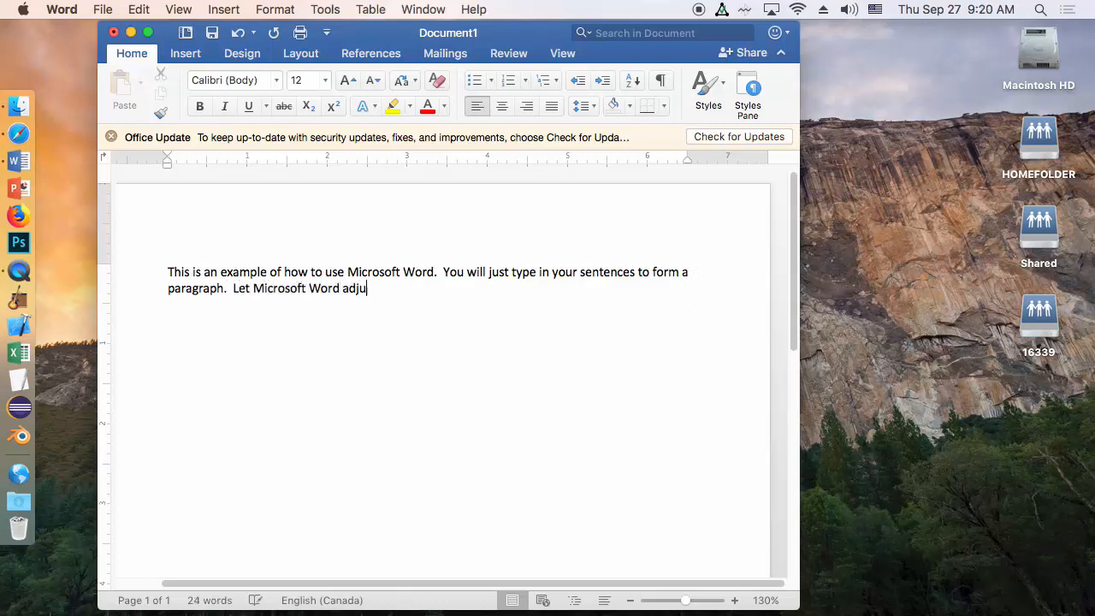
type("st your end of lines, do not ")
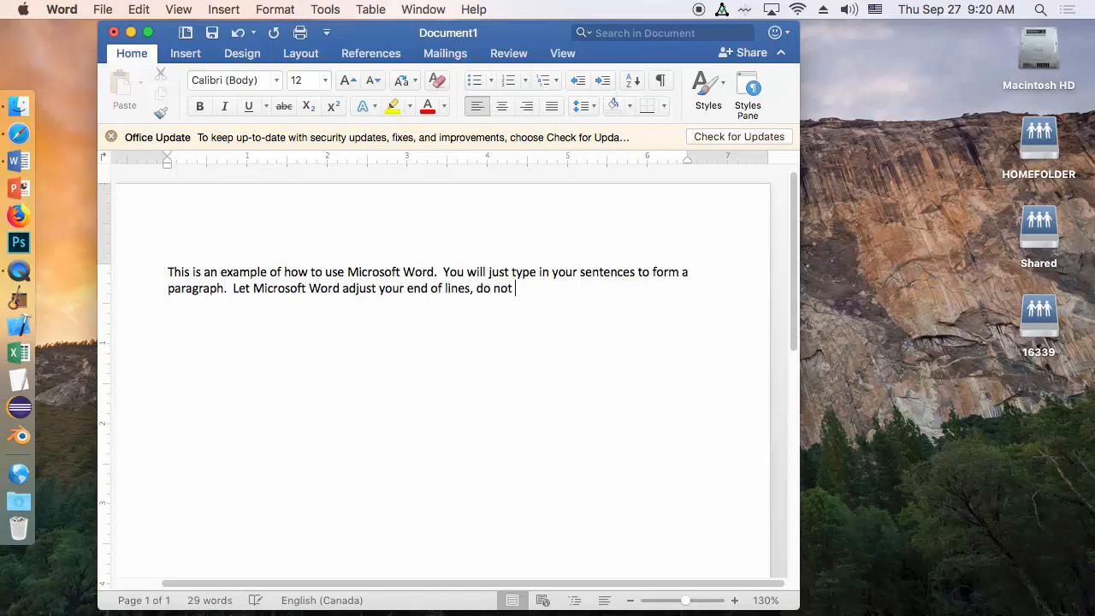
type("press \"return\" unless it is actually the end of your parar")
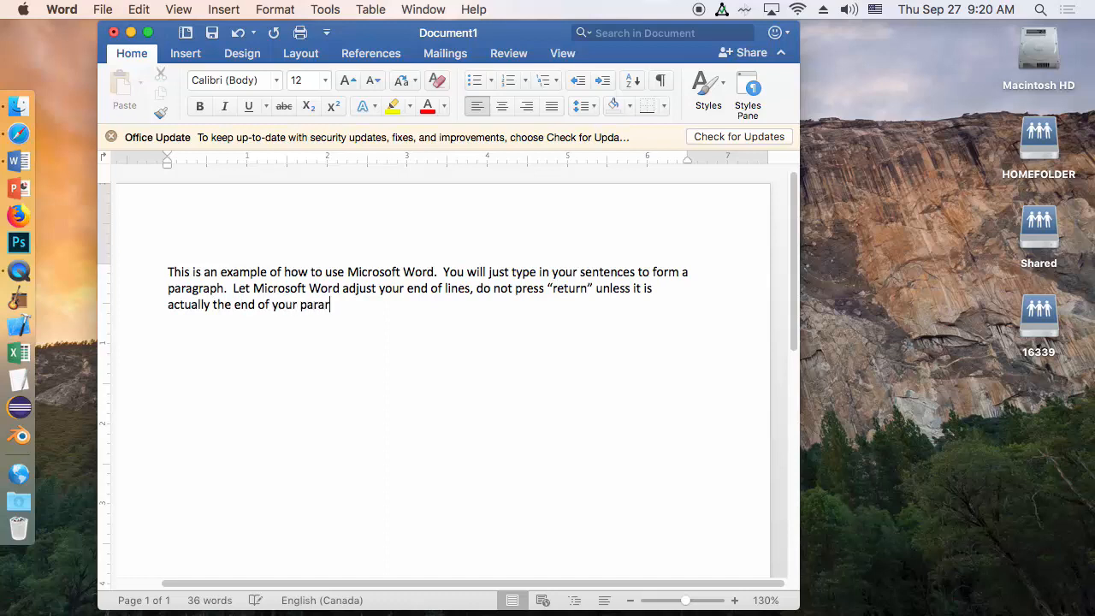
key("BackSpace")
type("agraph.")
Leave a blank line and add a second paragraph reading "This is a new paragraph. This is a speling error."
key("Return")
type("This is a new paragr")
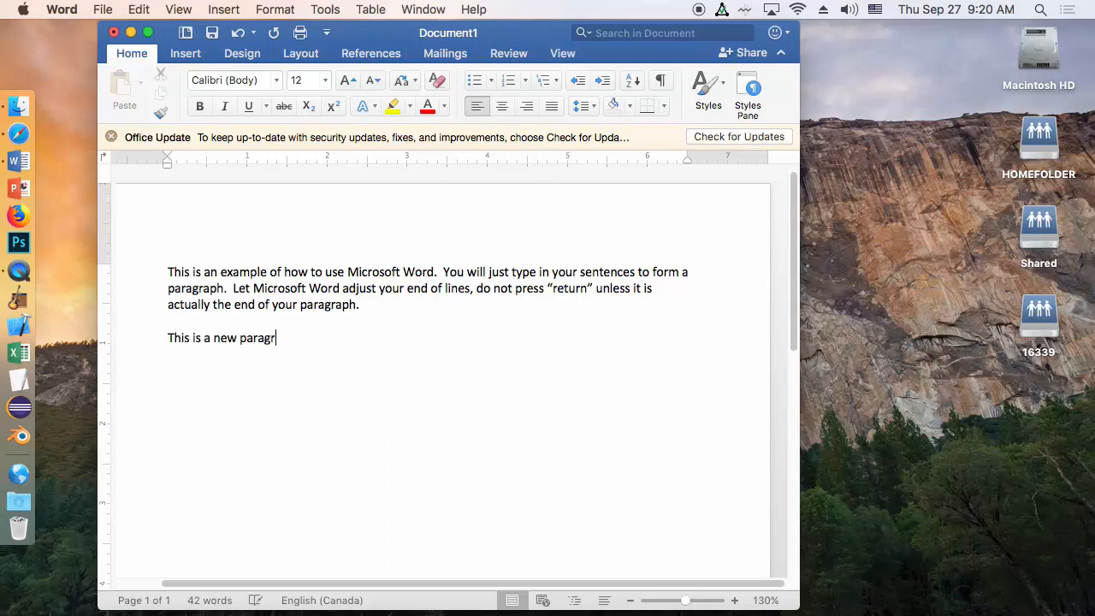
type("aph.  This is a spe")
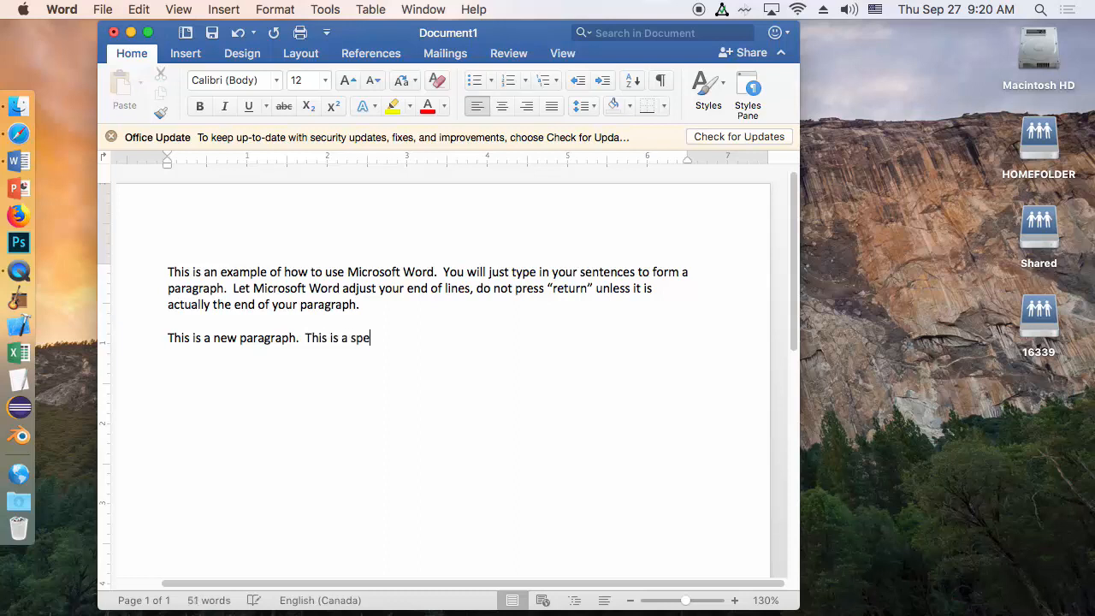
type("ling error.")
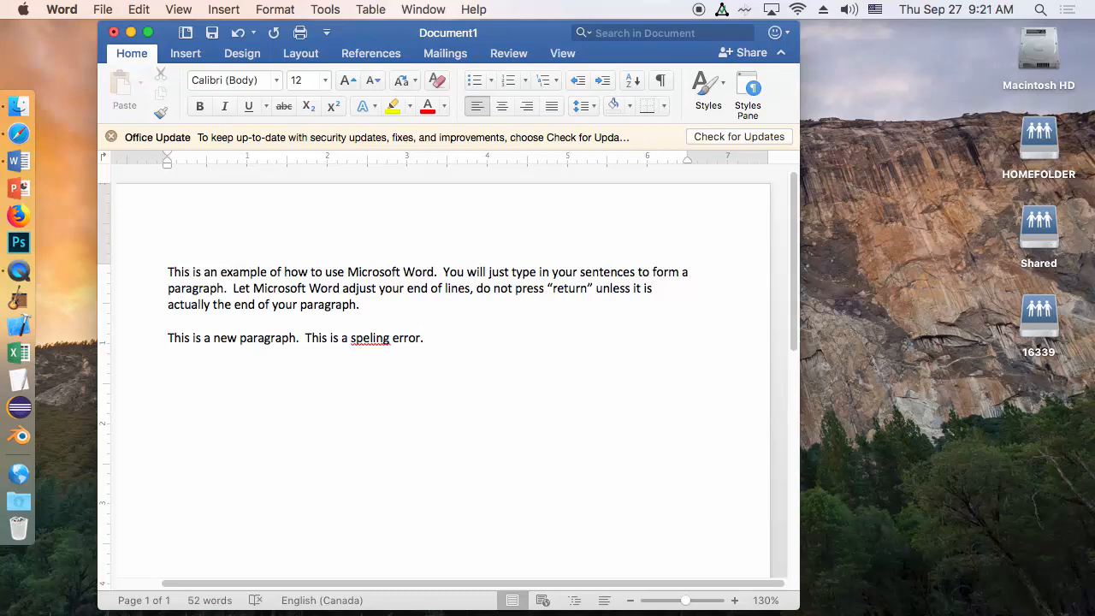
Correct the misspelled word "speling" in the second paragraph to the suggested "spelling"
right_click(373, 341)
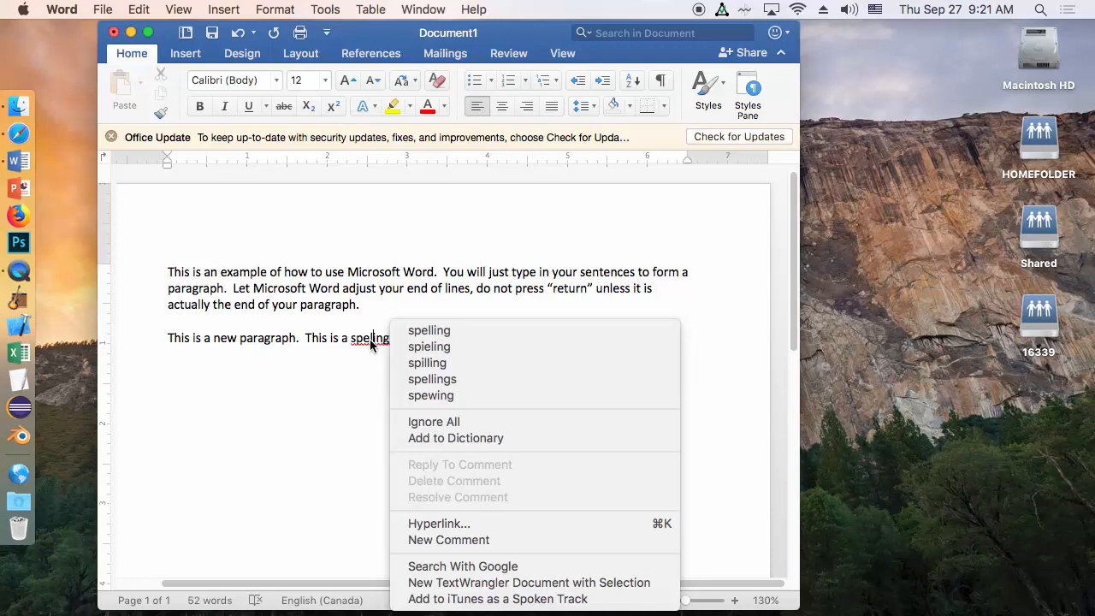
left_click(443, 332)
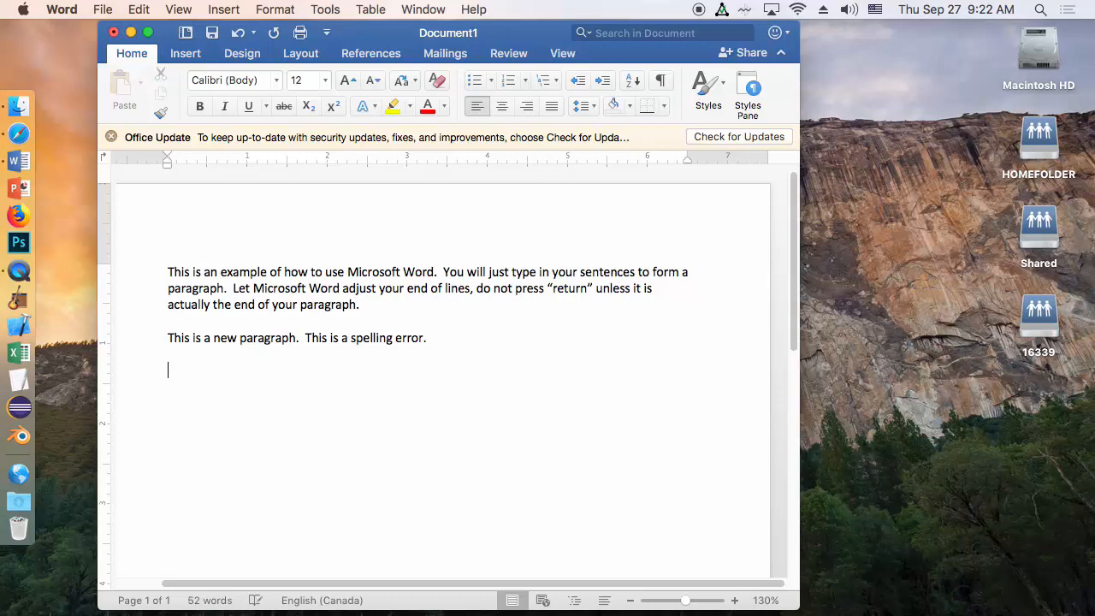
Write a third paragraph reading "A boy is going to the corner store to buy milk."
type("A boy is going to the corn")
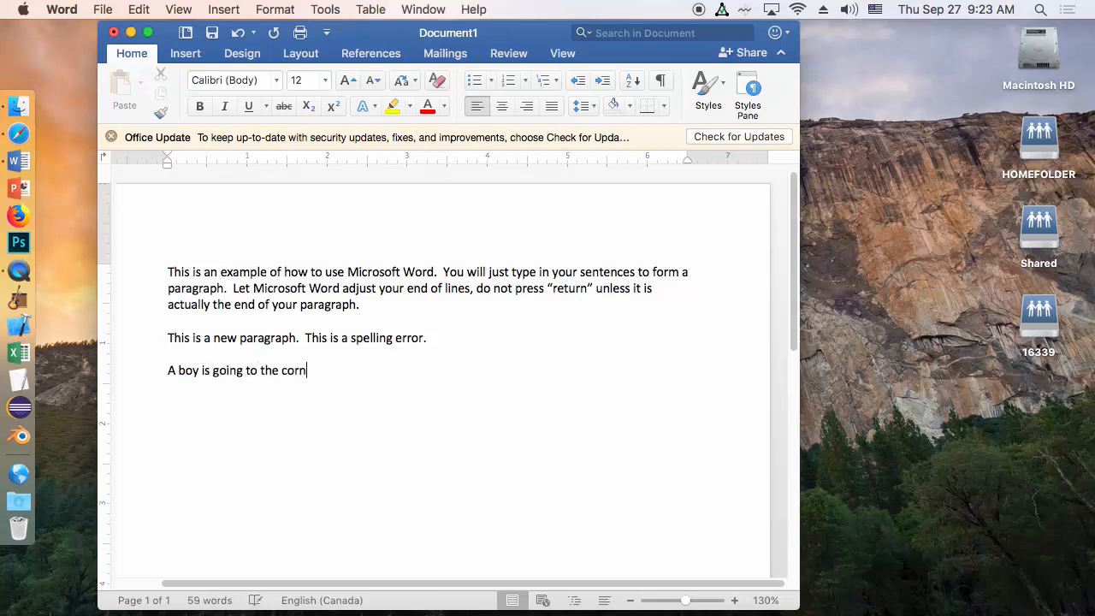
type("er store to buy milk.")
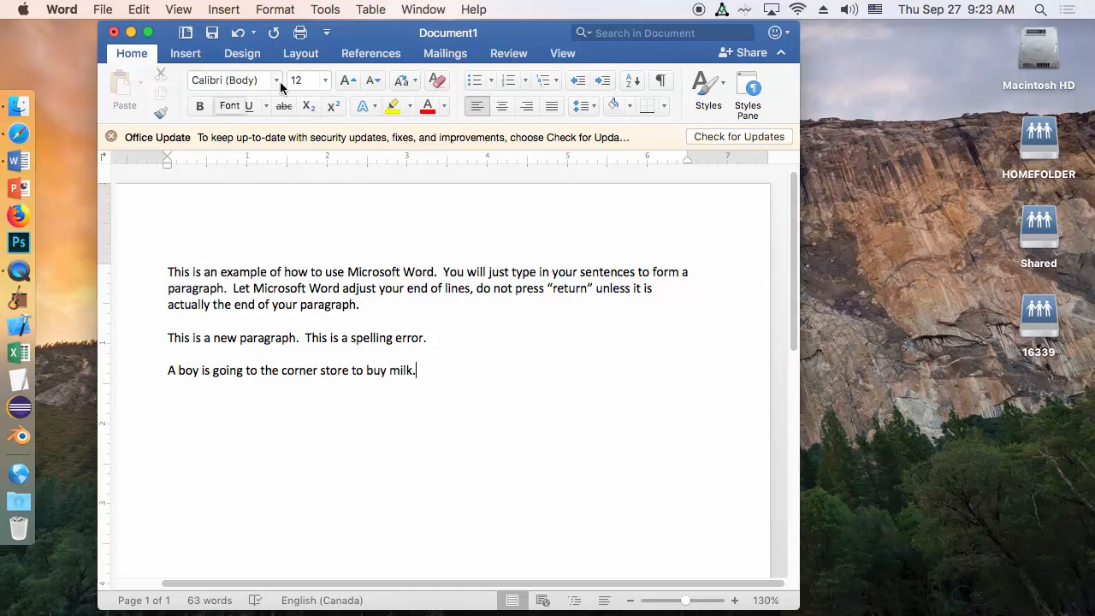
Insert "4 litres 2%" before the word "milk" in the third paragraph
key("Left")
key("Left")
type("2%")
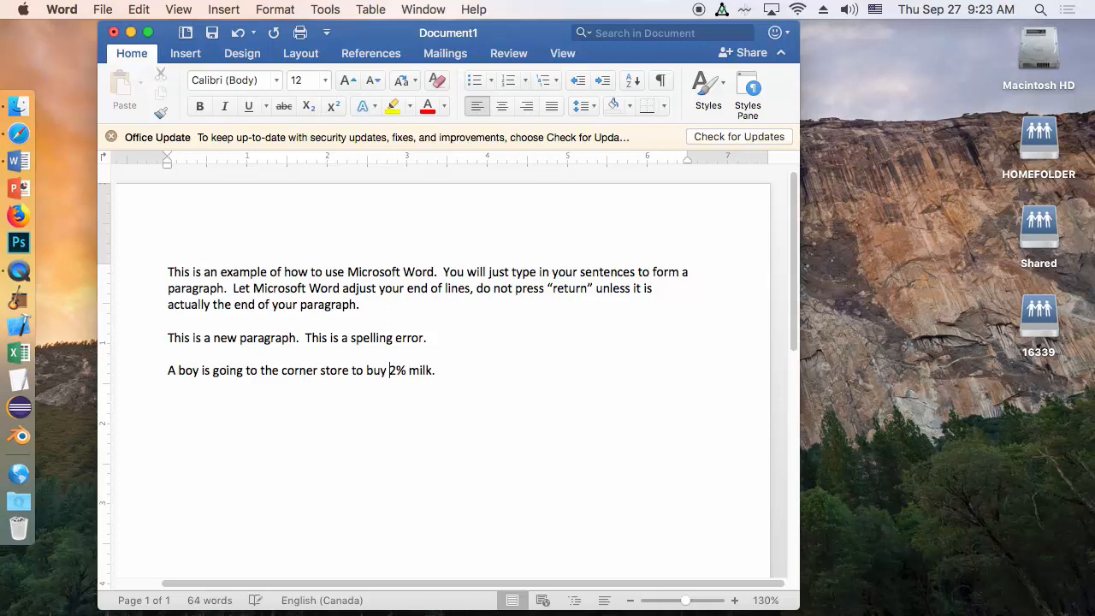
type(" 4 litres")
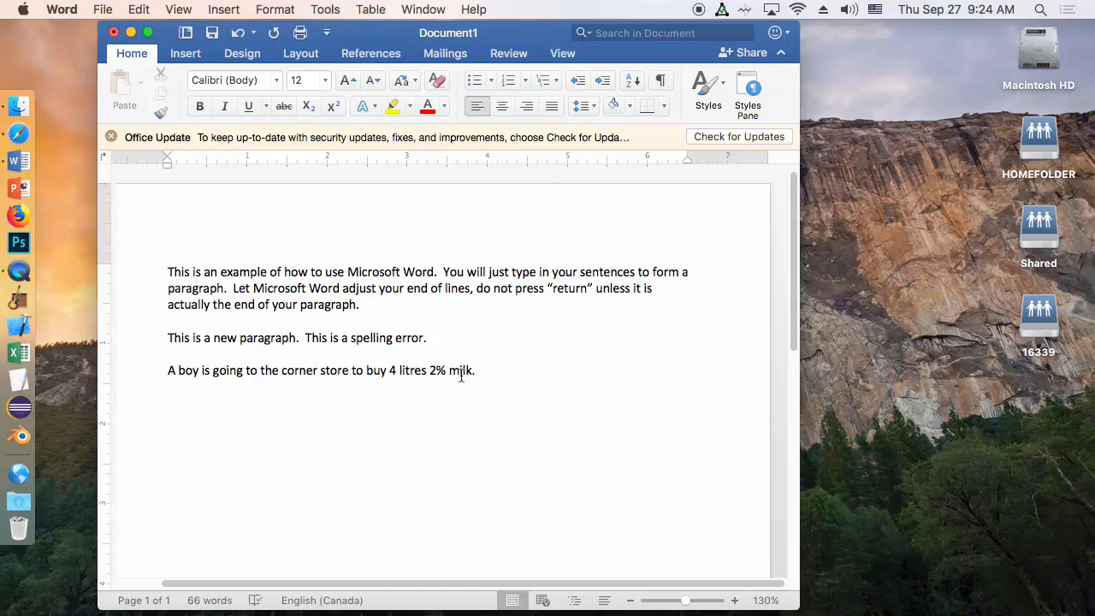
Add the sentence "The sun was shining brightly in the clear blue sky that has just a few whispery clouds." to the third paragraph
type("The sun was shiny")
key("BackSpace")
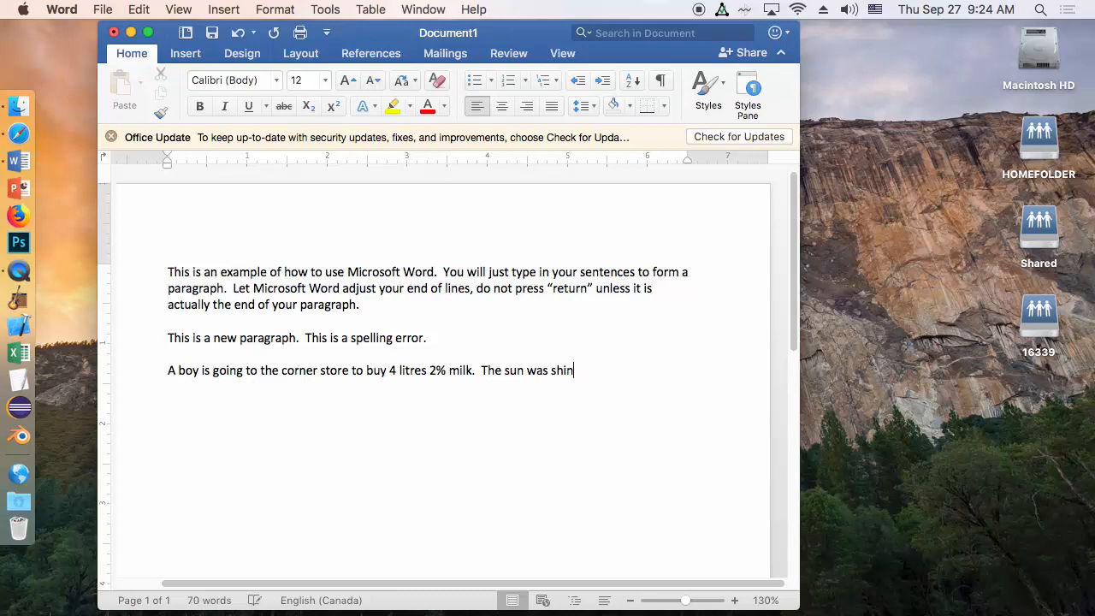
type("ing brightly in the clear ")
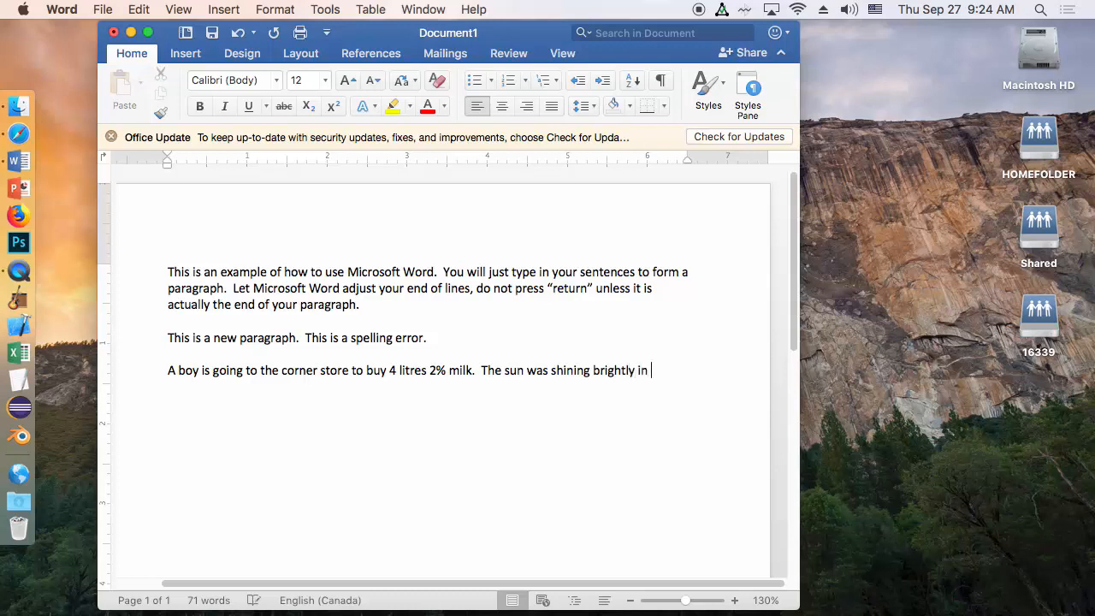
type("blue sky")
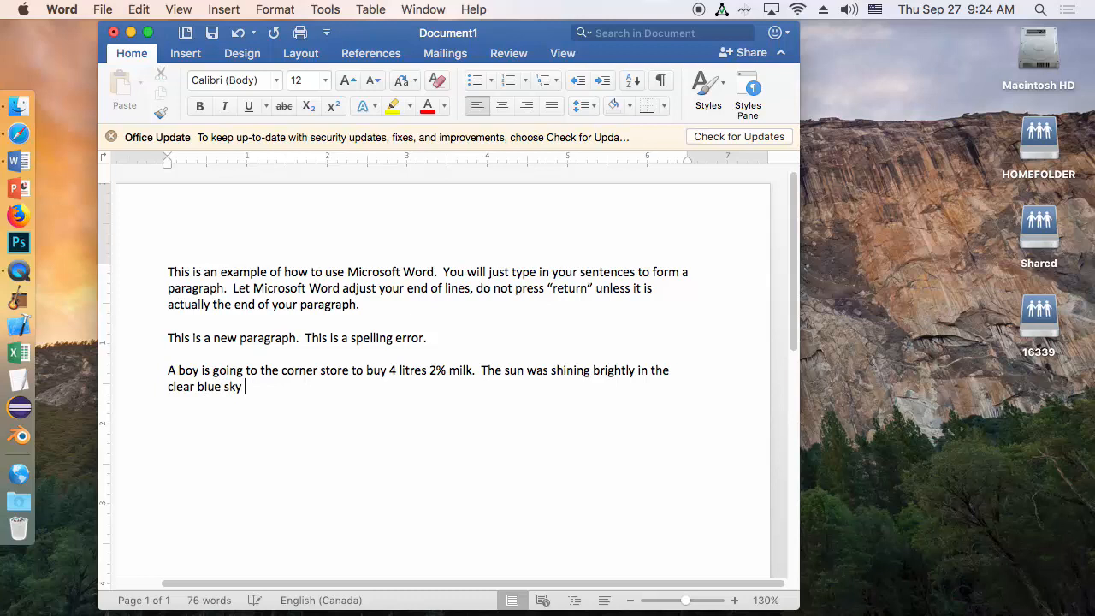
type(" that has just a few")
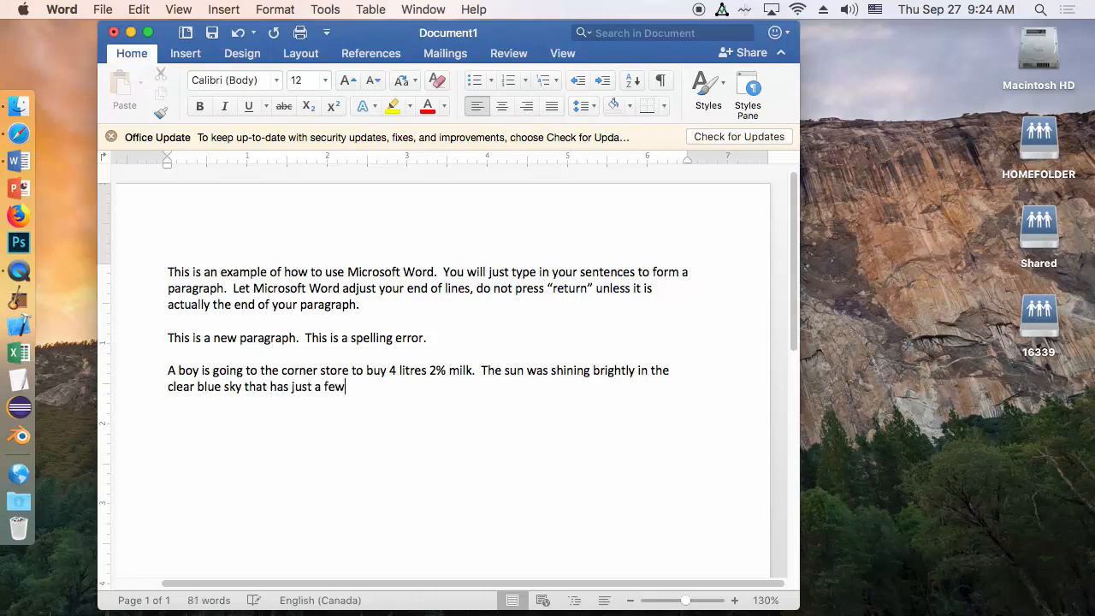
type(" whispery clouds.")
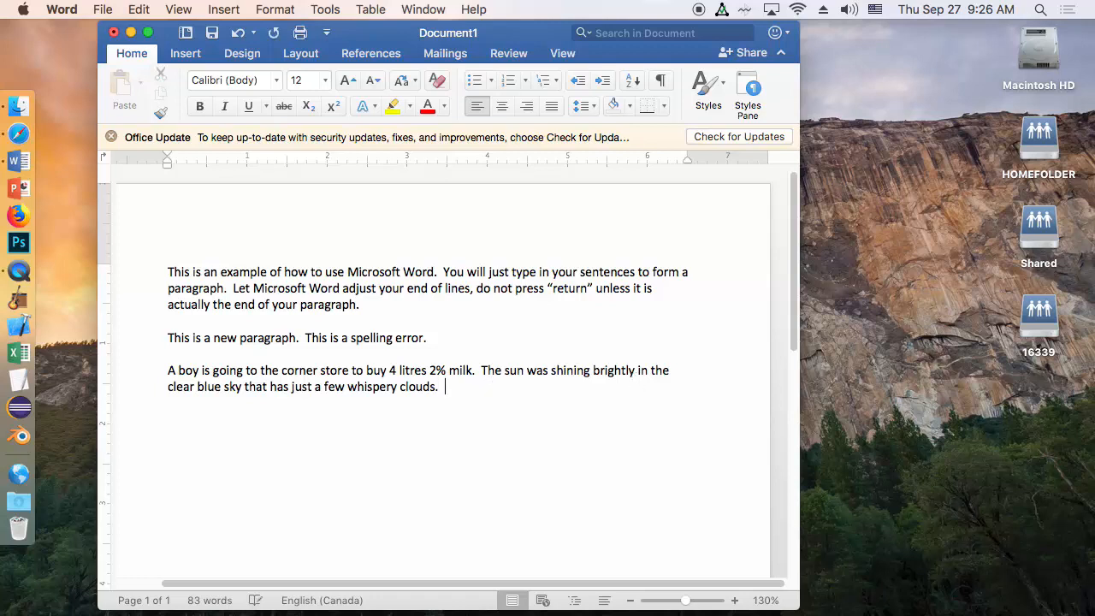
Add the sentence "On the way, he came across a dog." to the end of the third paragraph
type("On the way, he came a")
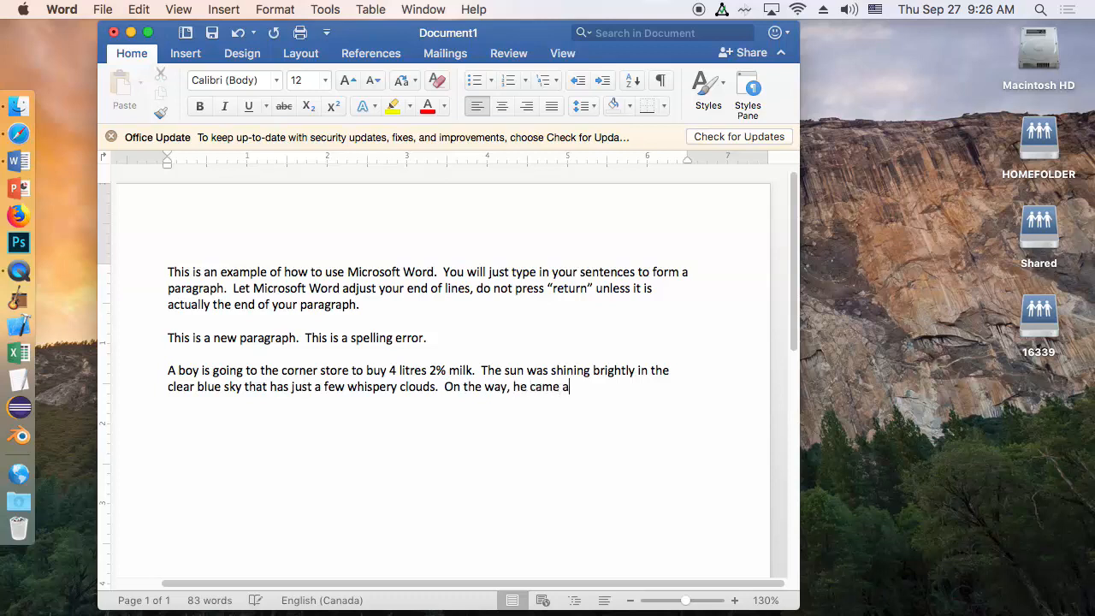
type("cross a dog.")
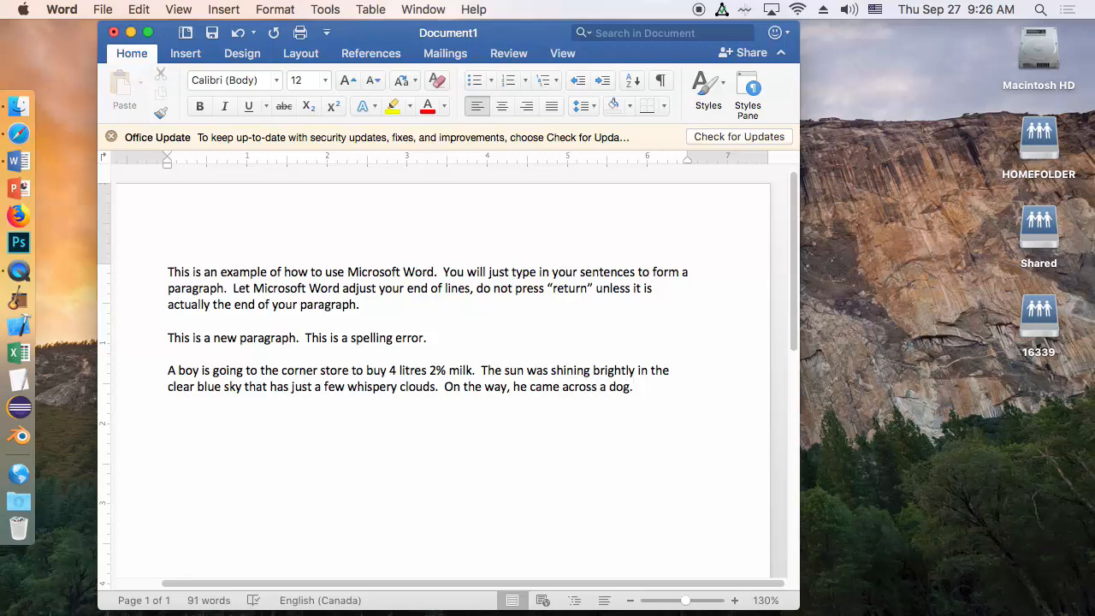
Replace the word "dog" in the last sentence with "German Shepherd", keeping the period
key("Left")
key("BackSpace")
key("BackSpace")
key("BackSpace")
type("German Sh")
type("epher")
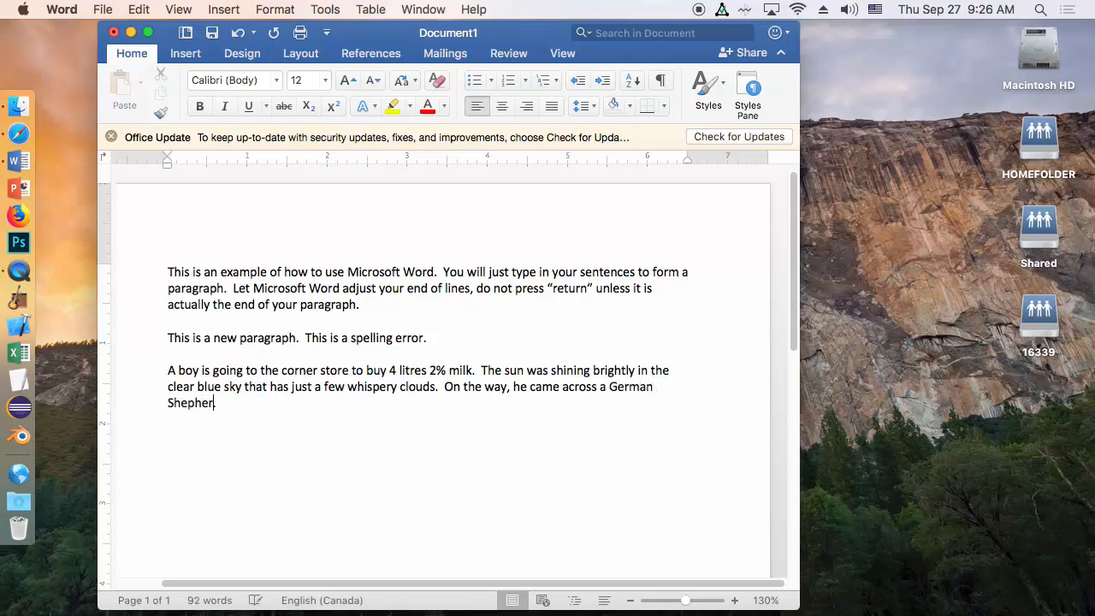
type("d")
Delete "he came across" from the last sentence, keeping "a German Shepherd" directly after "On the way,"
left_click(601, 391)
key("BackSpace")
key("BackSpace")
key("BackSpace")
key("BackSpace")
key("BackSpace")
key("BackSpace")
key("BackSpace")
key("BackSpace")
key("BackSpace")
key("BackSpace")
key("BackSpace")
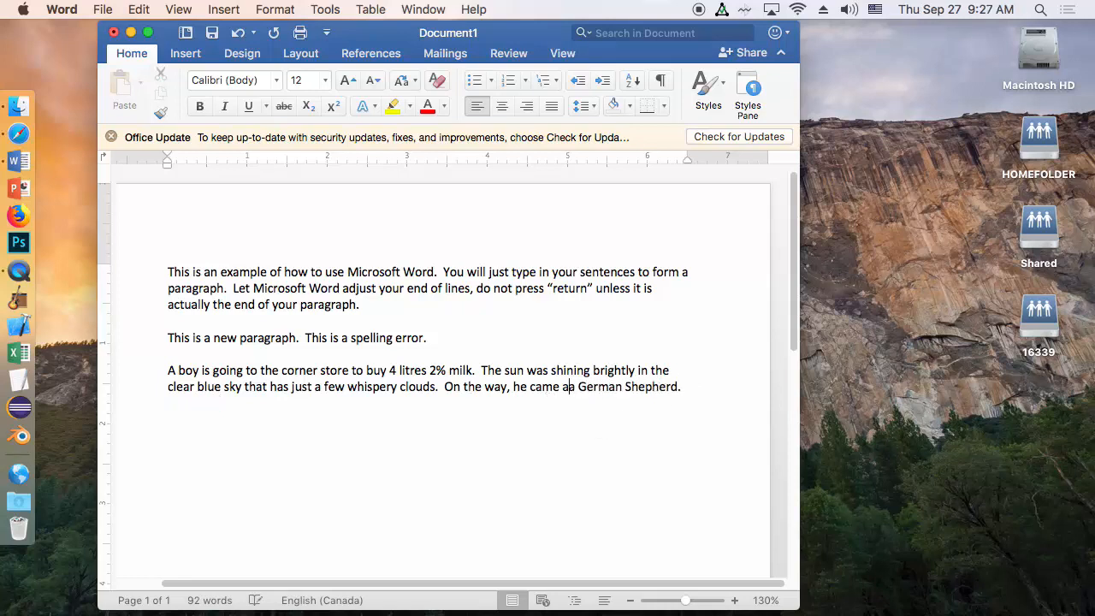
key("BackSpace")
key("BackSpace")
key("BackSpace")
key("BackSpace")
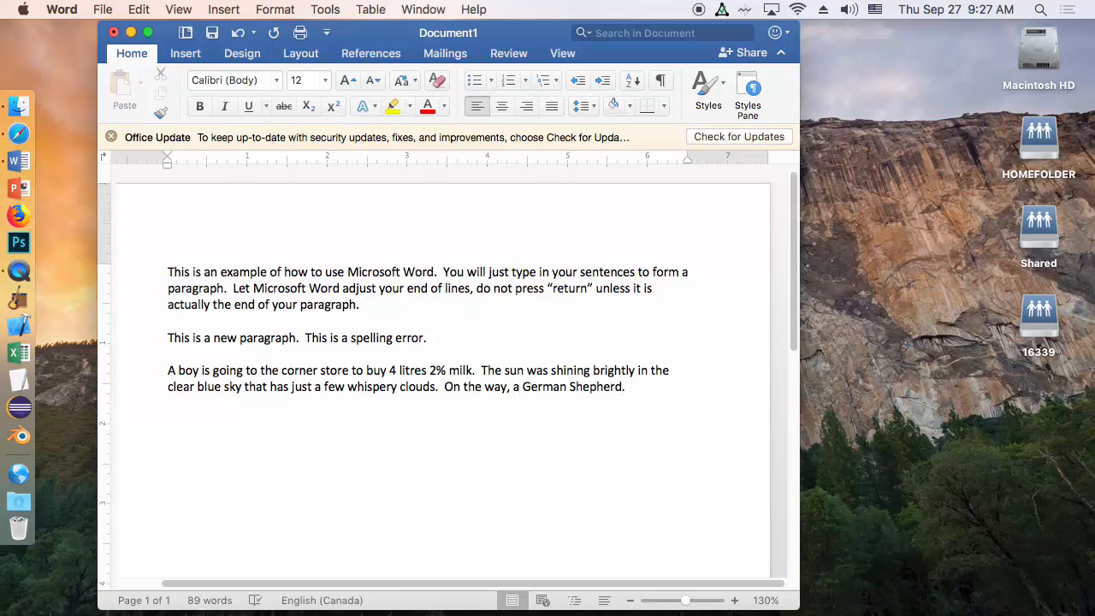
Insert "instantly appeared in front him" after "German Shepherd" in the last sentence
type("instantly appeared in")
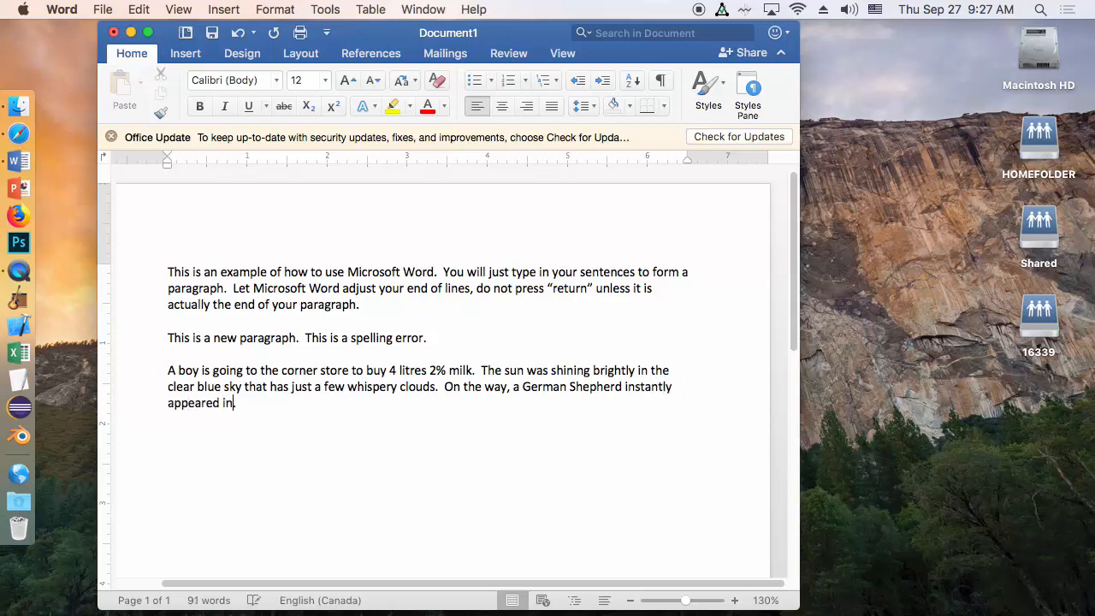
type(" front him.")
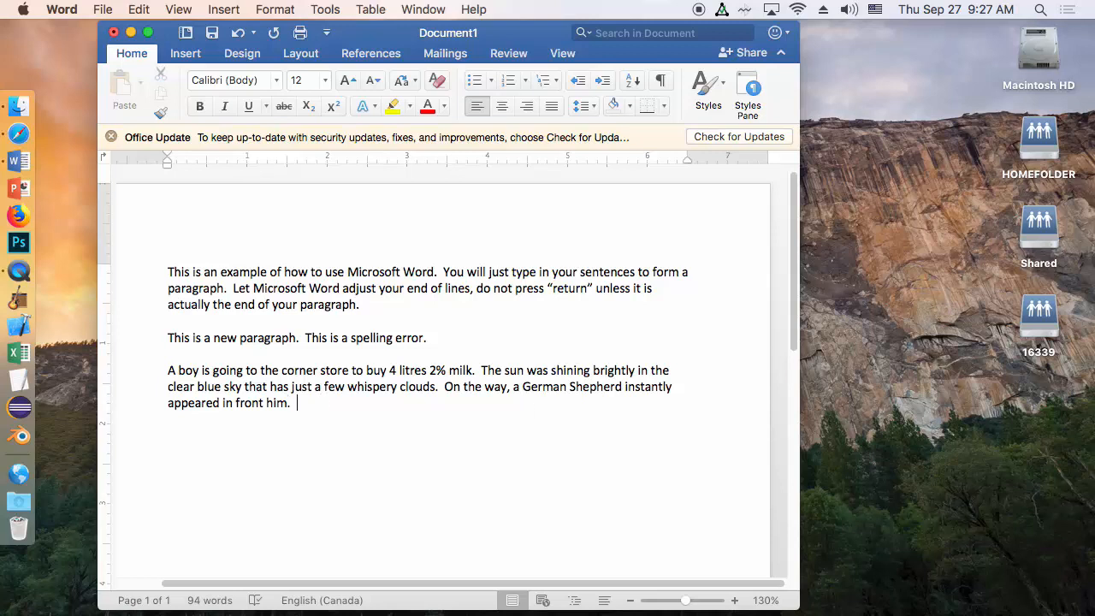
Add the sentence "The dog looked lost because there was no owner around." to the end of the third paragraph
type("The dog looked ")
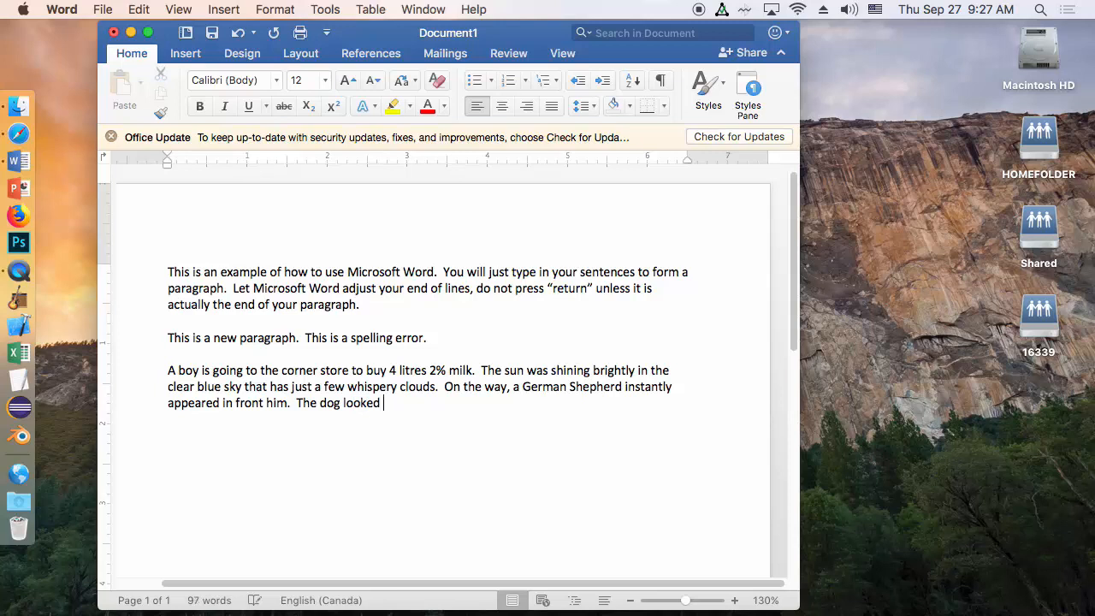
type("lost because ")
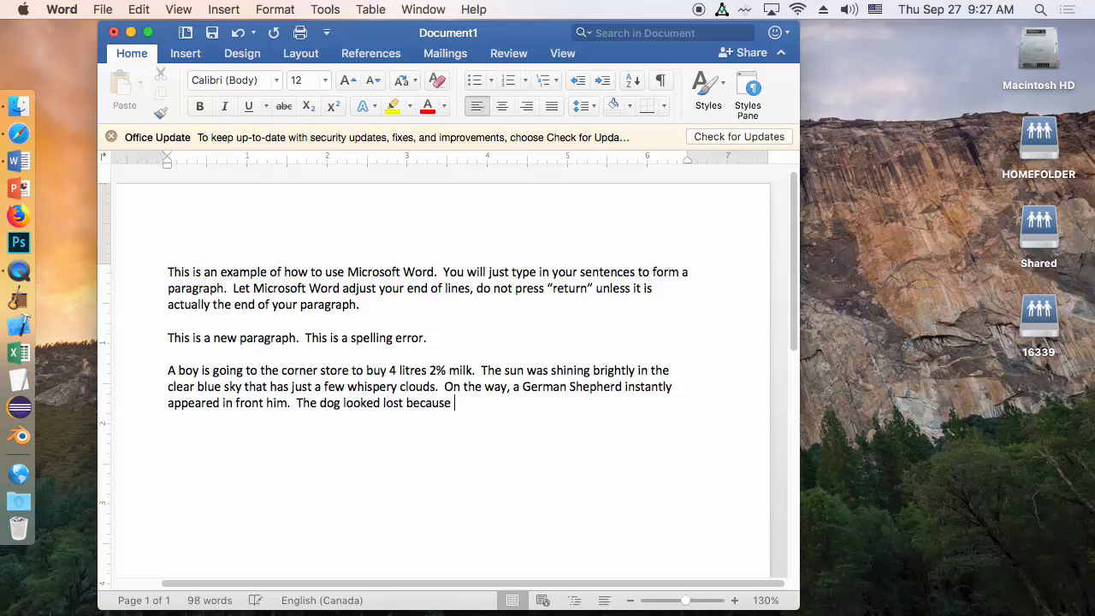
type("there w")
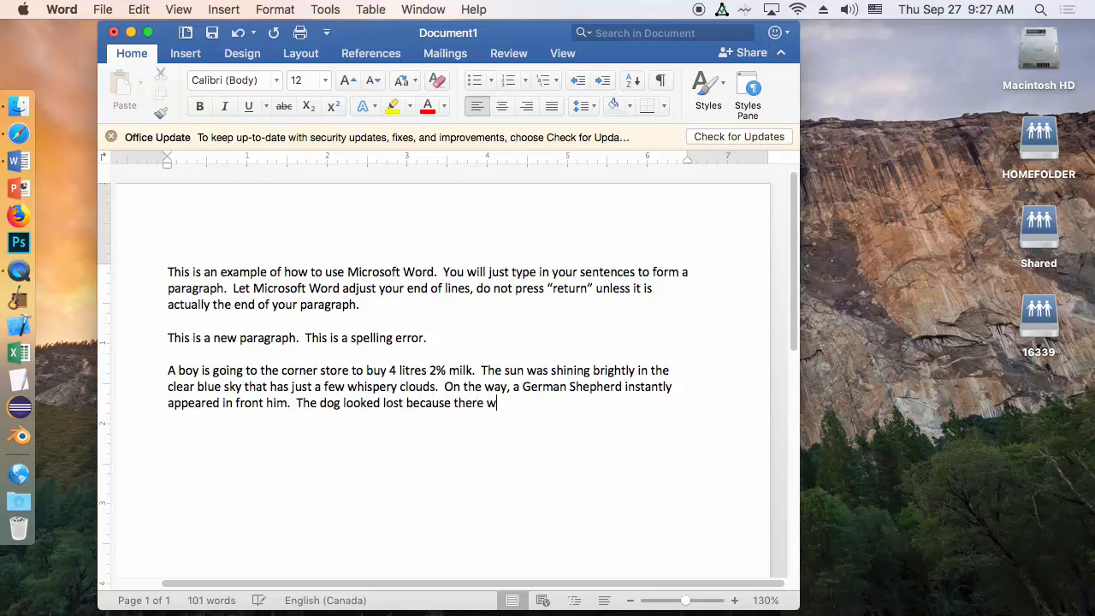
type("as no ow")
key("BackSpace")
type("o")
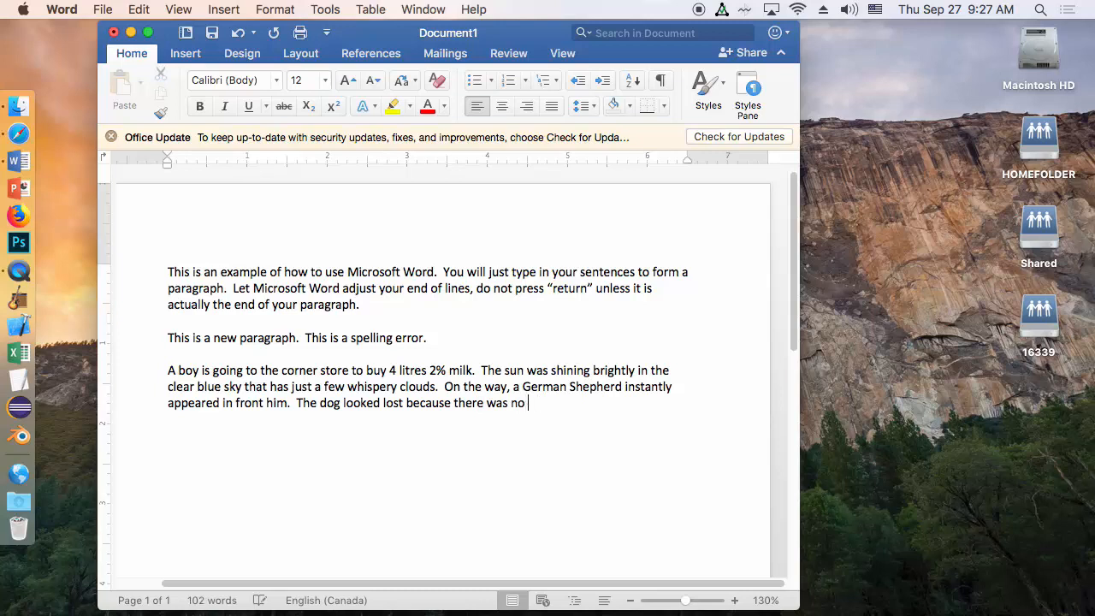
type("wern")
key("BackSpace")
key("BackSpace")
key("BackSpace")
type("ner around.")
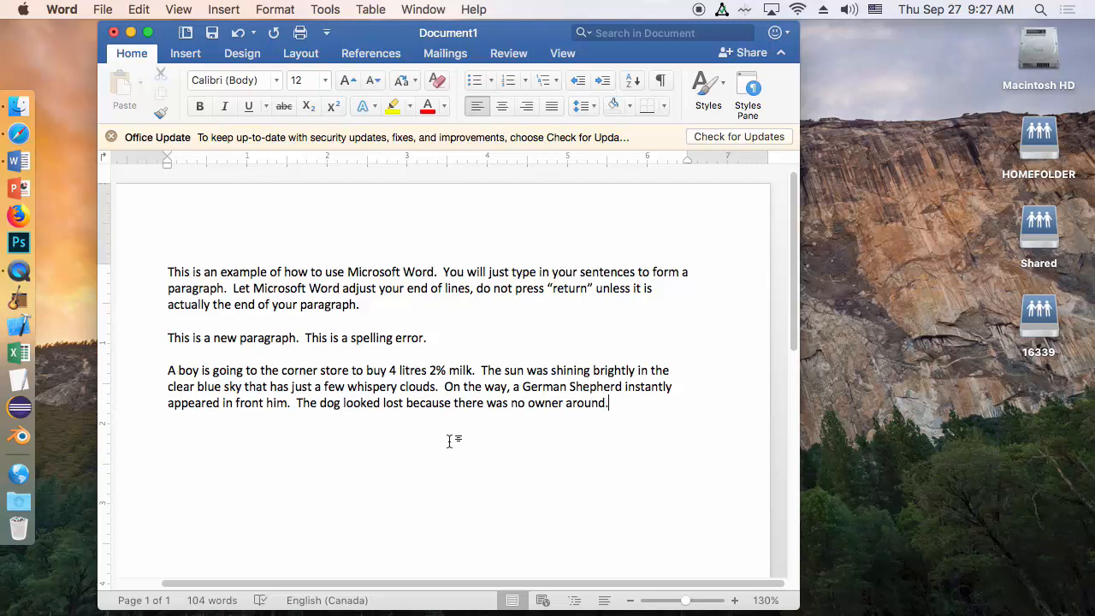
Add a new line reading "3 paragraphs" directly below the story paragraph
key("Return")
type("3 paragraphs")
key("Return")
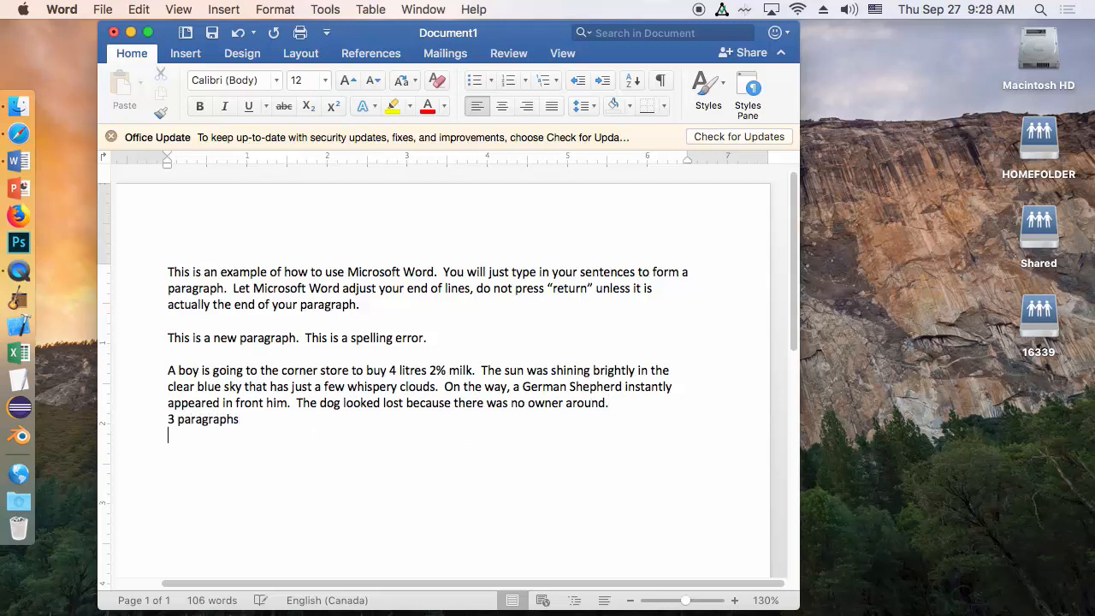
Write "Change paragraphs when you are changing time, place, or speaker." on the line below "3 paragraphs"
type("Change")
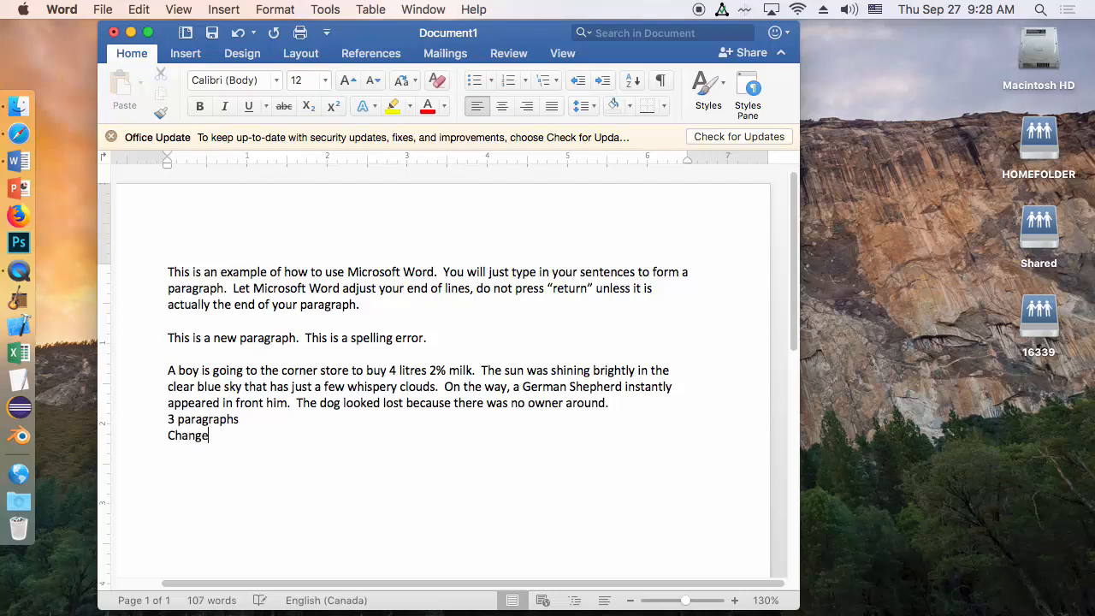
type(" paragrap")
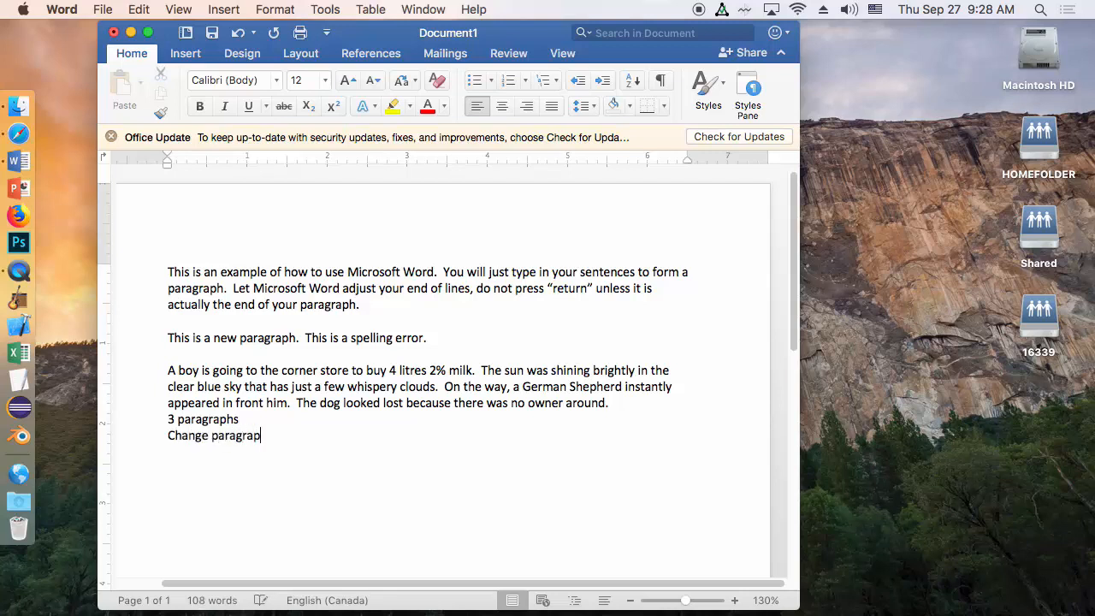
type("hs when you are cha")
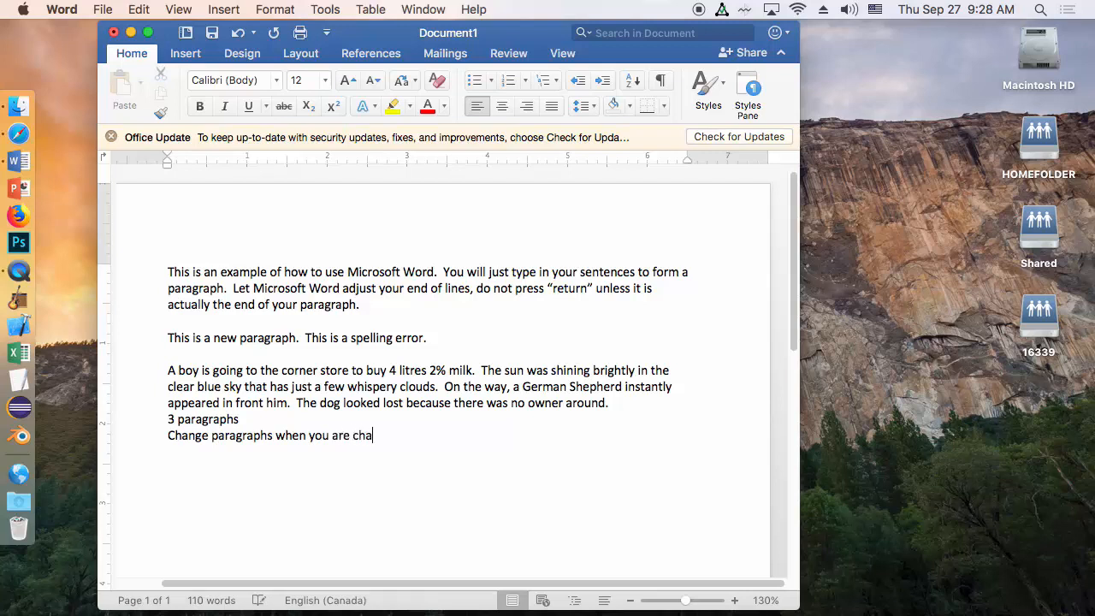
type("nging time, pl")
type("eas")
key("BackSpace")
key("BackSpace")
key("BackSpace")
key("BackSpace")
type("lace")
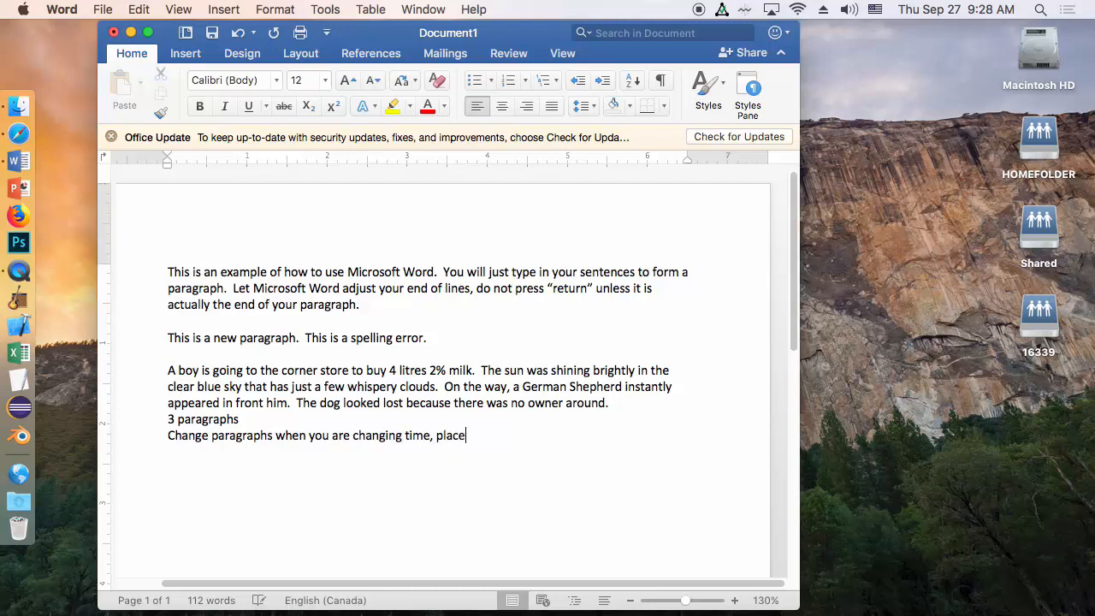
type(", or speaker.")
Save the document as "The Magical Dog" in the Documents folder in Word Document (.docx) format
left_click(104, 10)
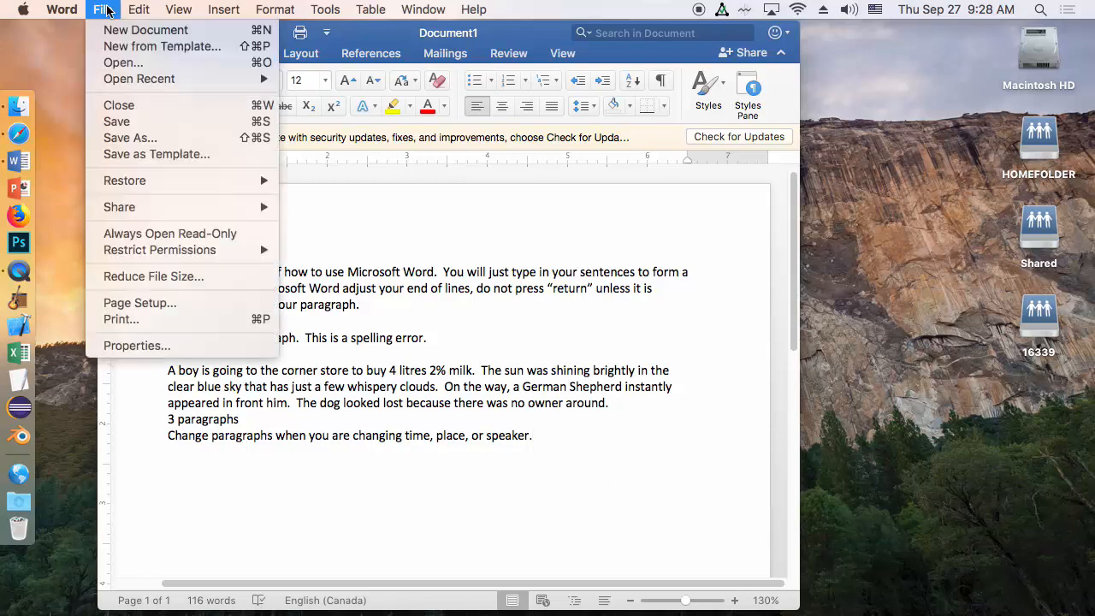
left_click(129, 139)
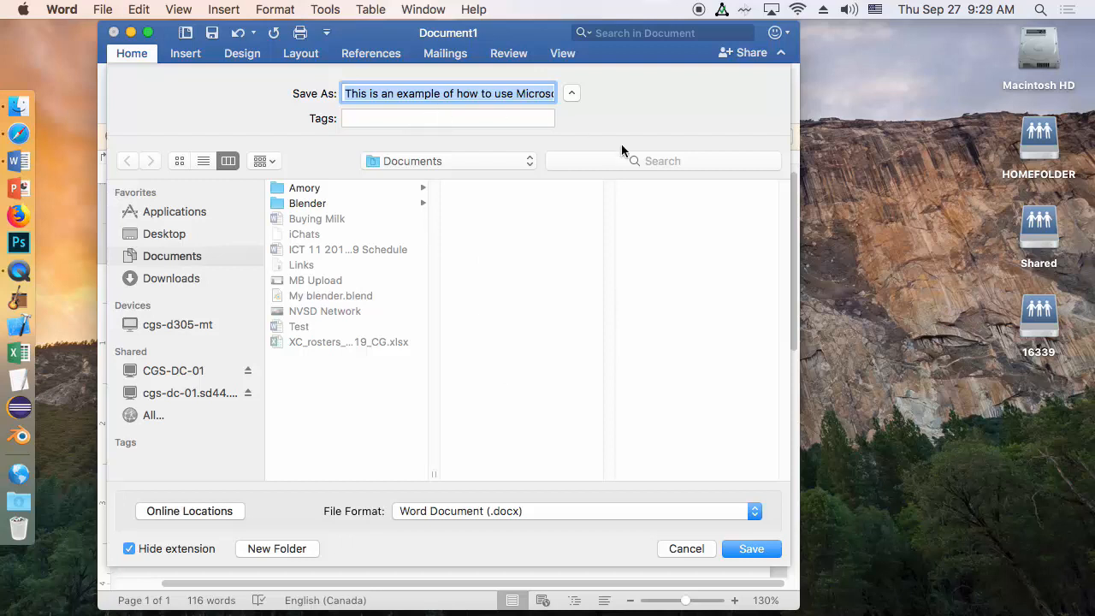
type("T")
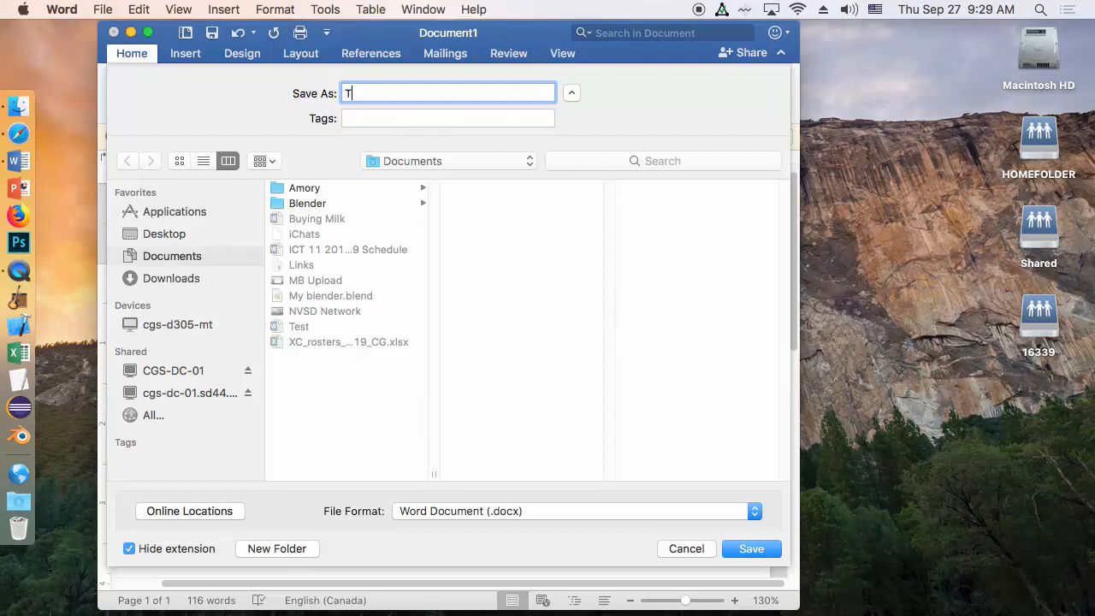
type("he Magical Dog")
left_click(754, 548)
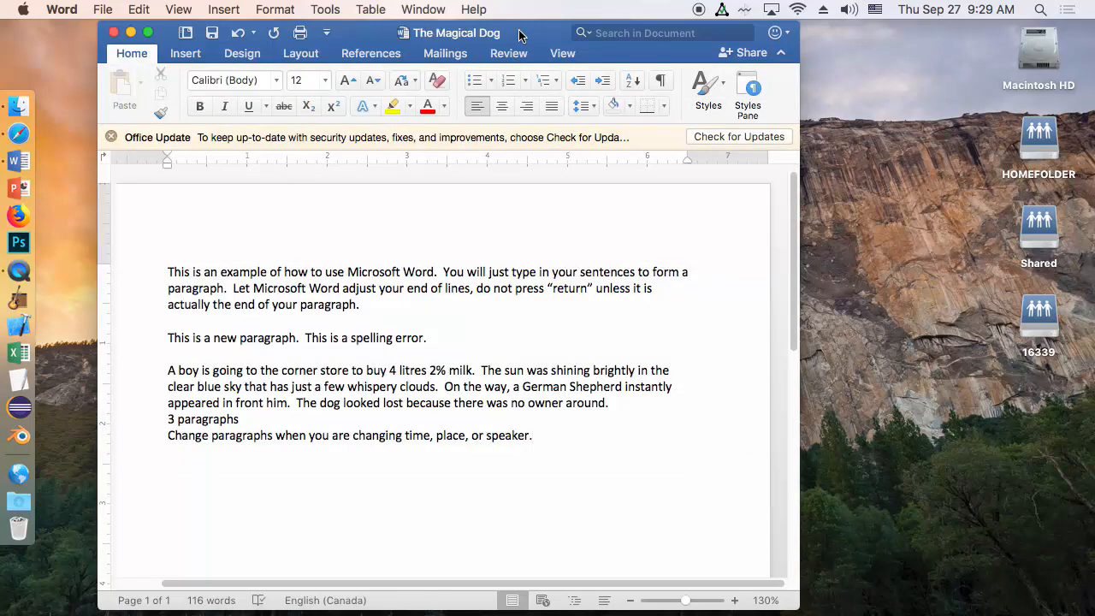
Close the document window and show the Documents folder in Finder
left_click(113, 32)
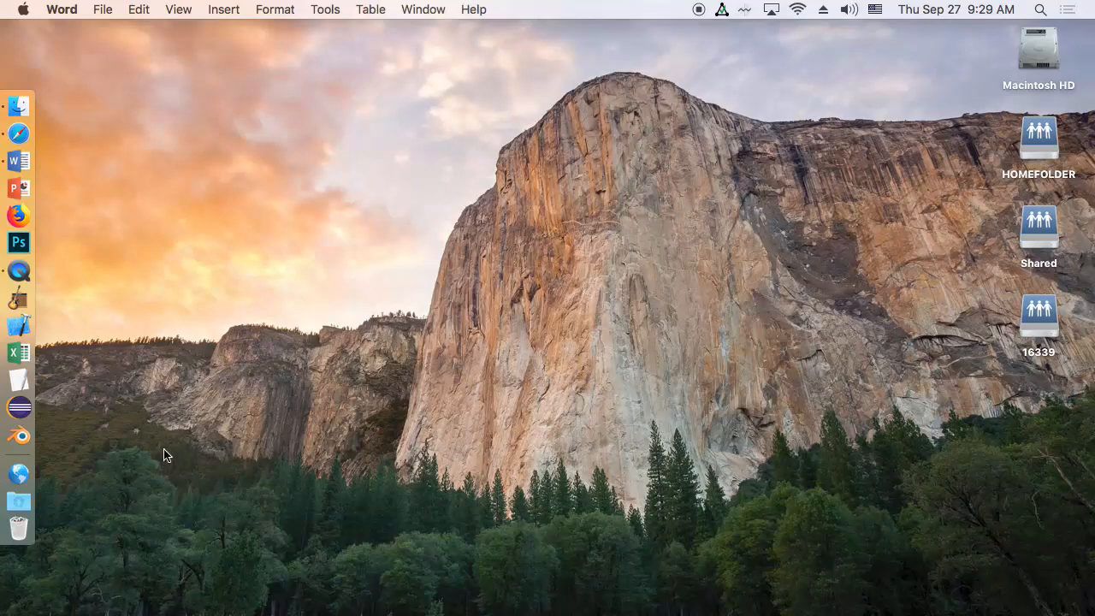
left_click(33, 469)
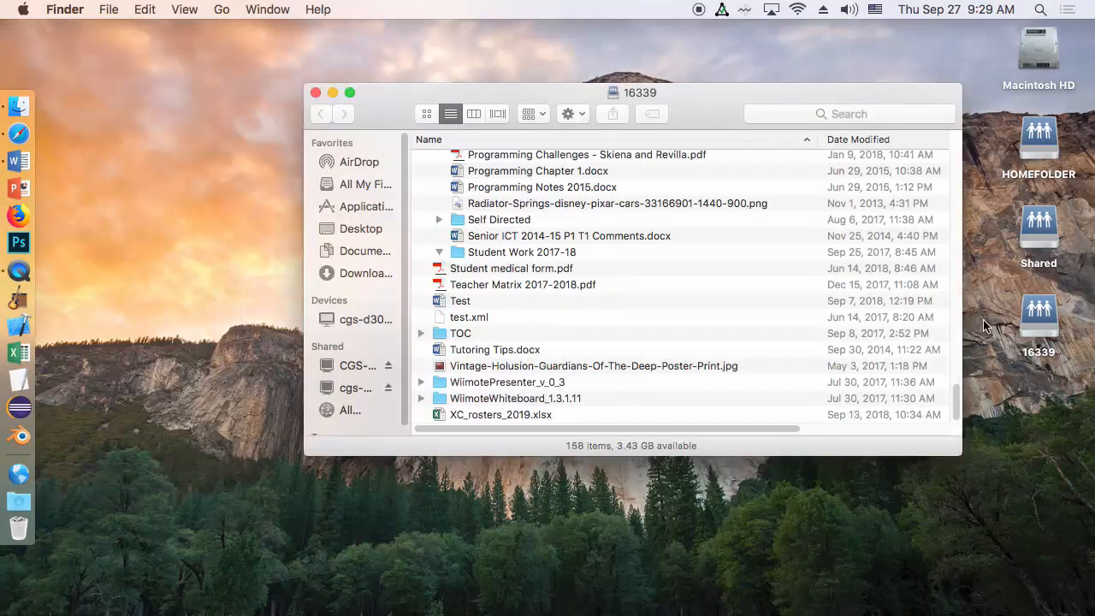
left_click(342, 250)
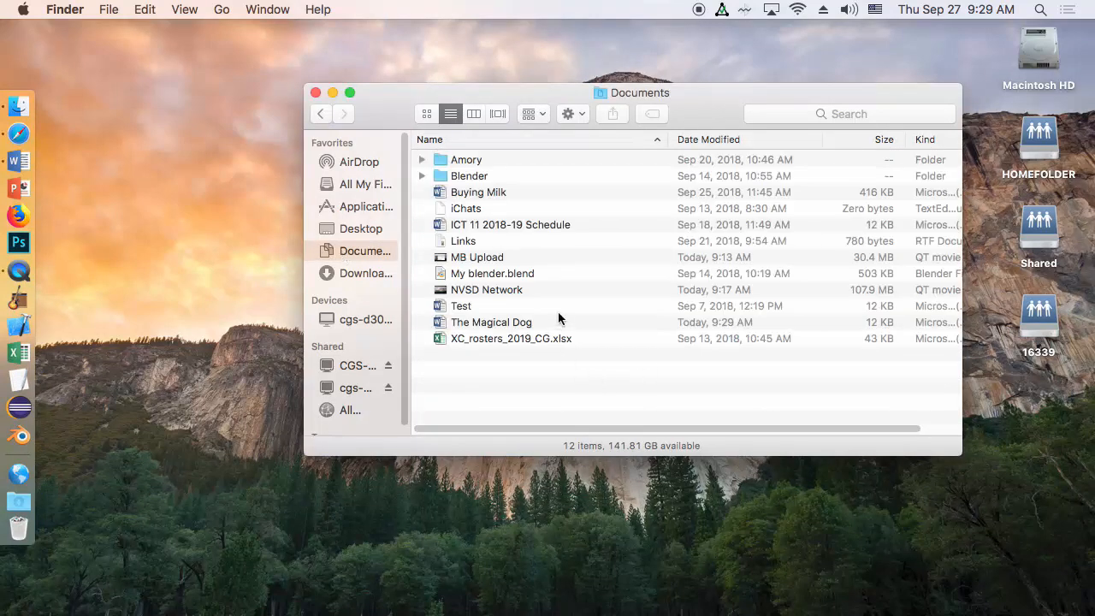
Rename the file "The Magical Dog" in the Documents folder as "Buying Milk 2"
left_click(536, 328)
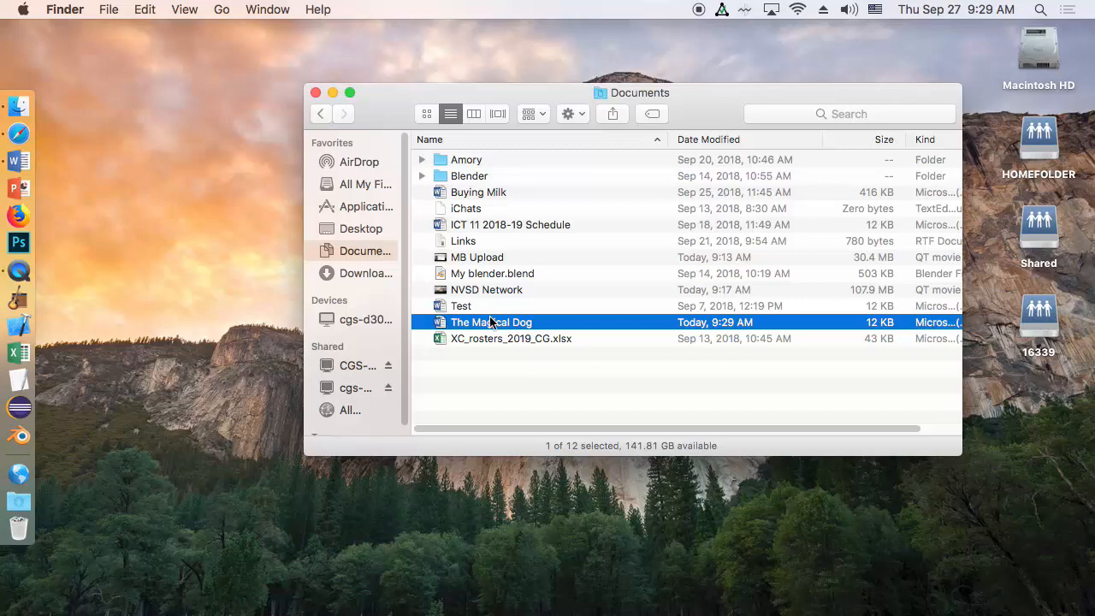
left_click_drag(936, 323, 741, 359)
left_click(496, 325)
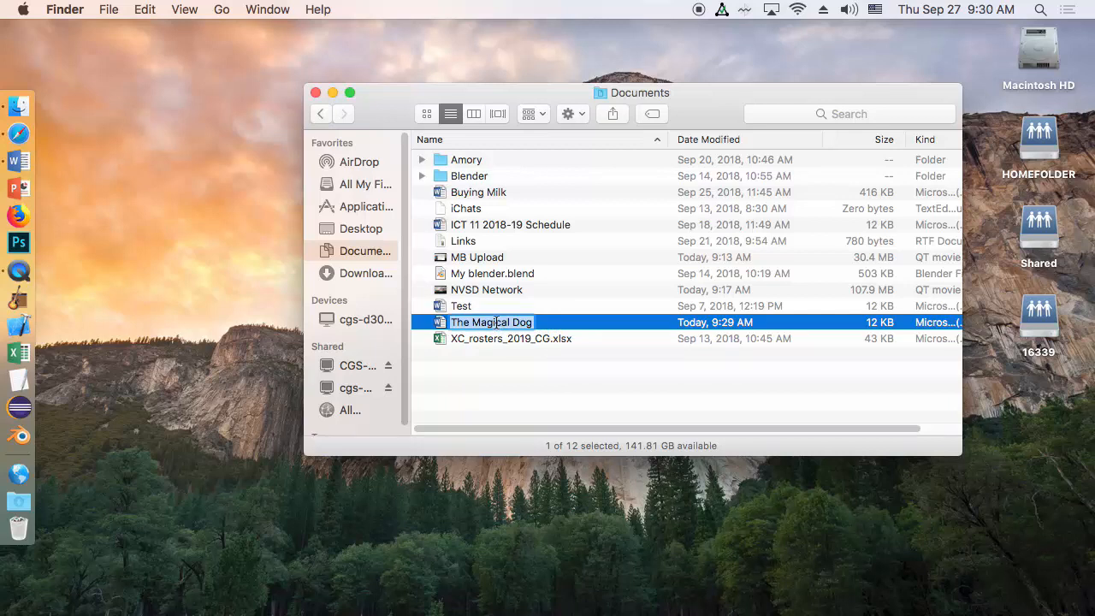
type("Buying ")
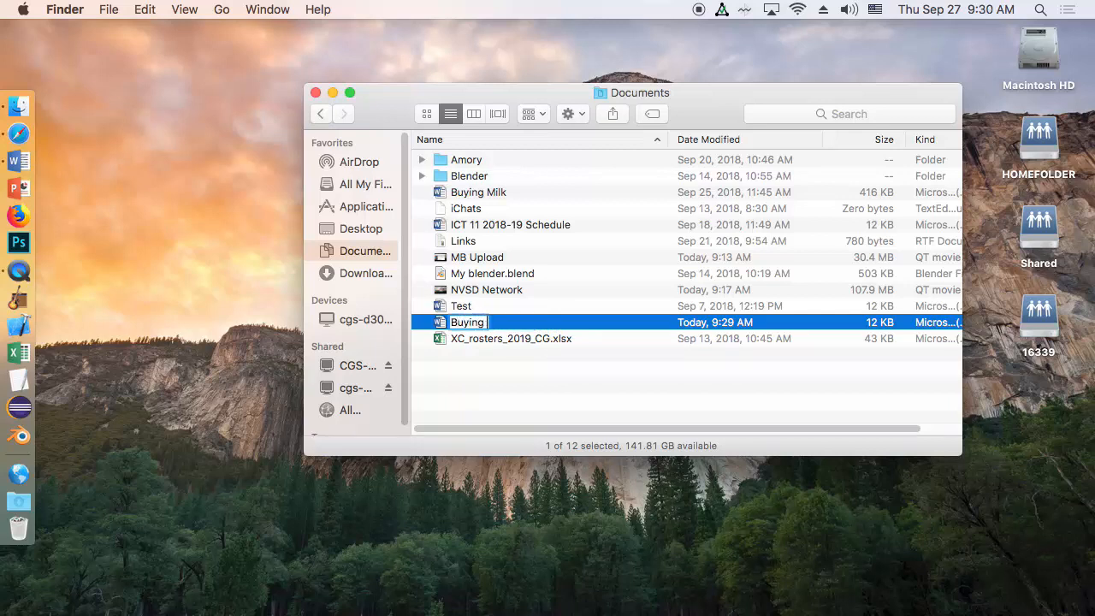
type("Milk 2")
key("Return")
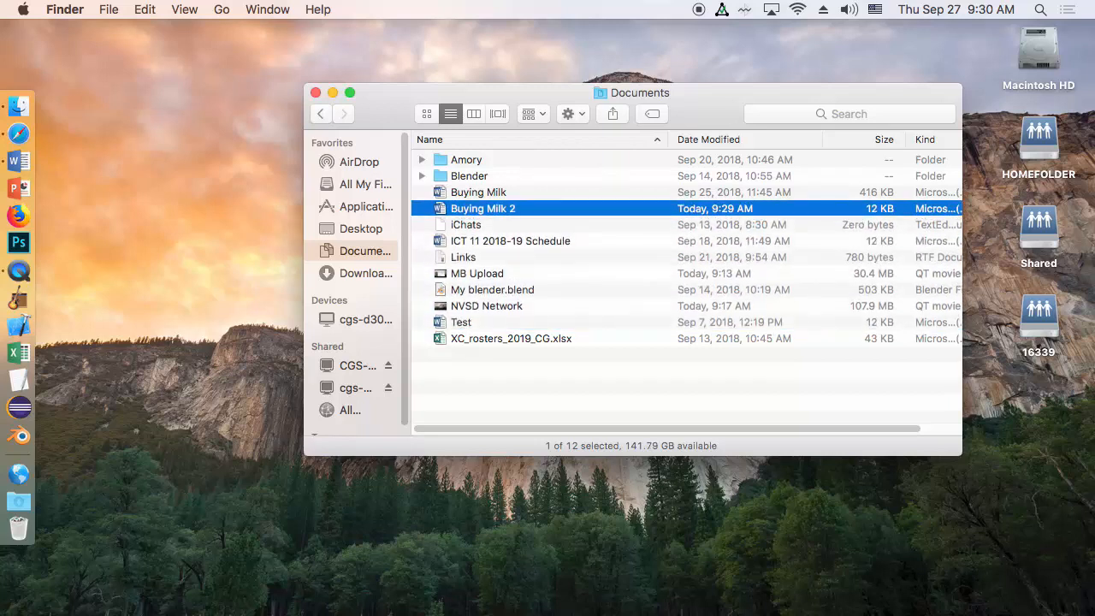